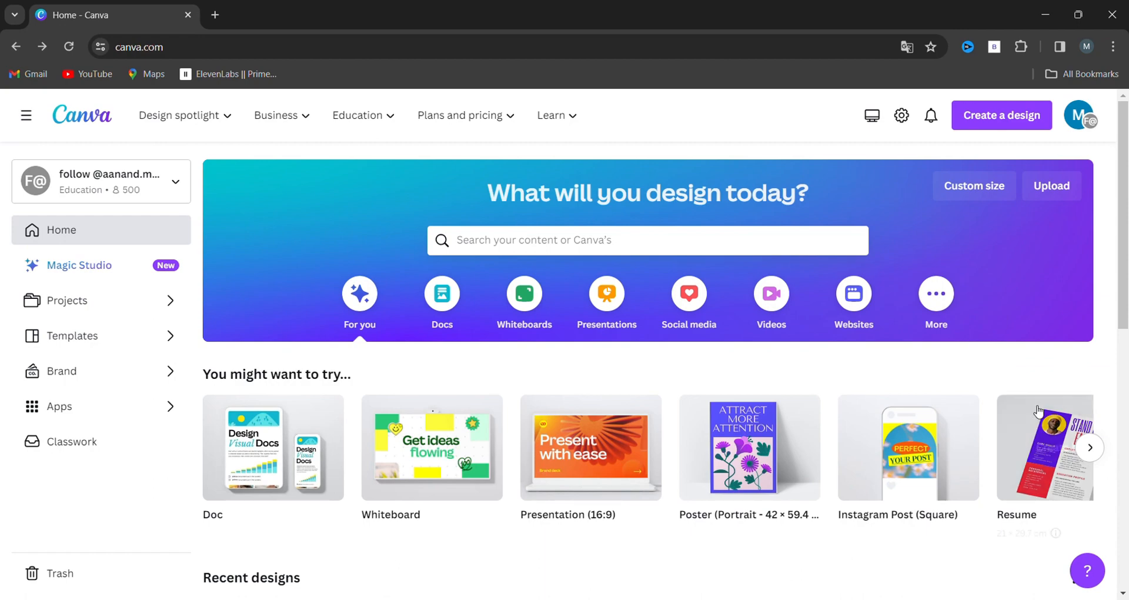
# Step: Start a new blank video design from the suggested design types
pyautogui.click(1089, 446)
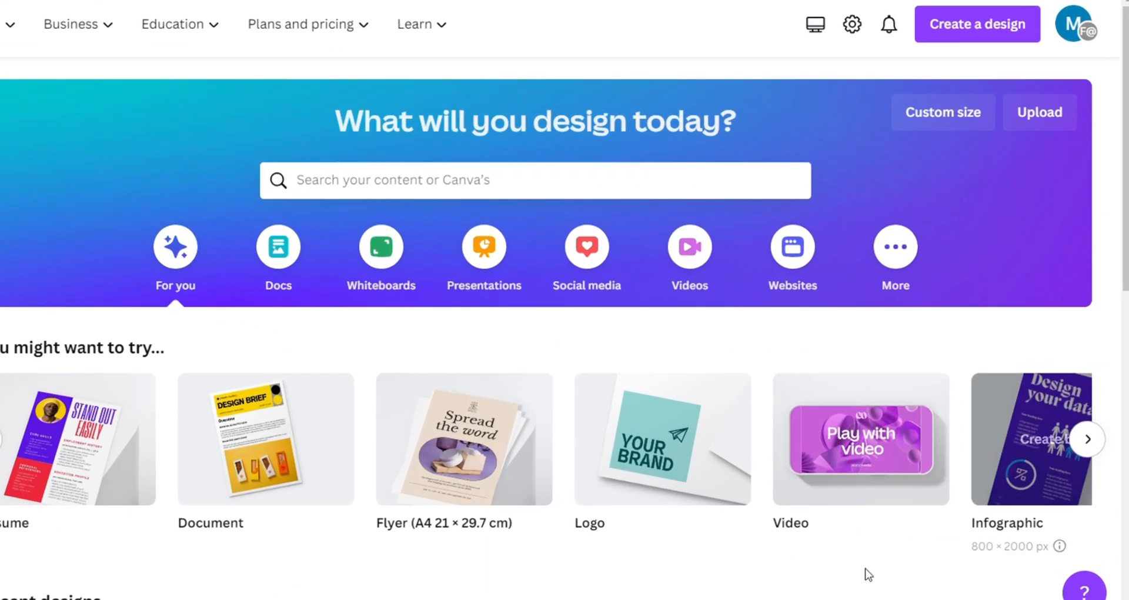
pyautogui.click(818, 472)
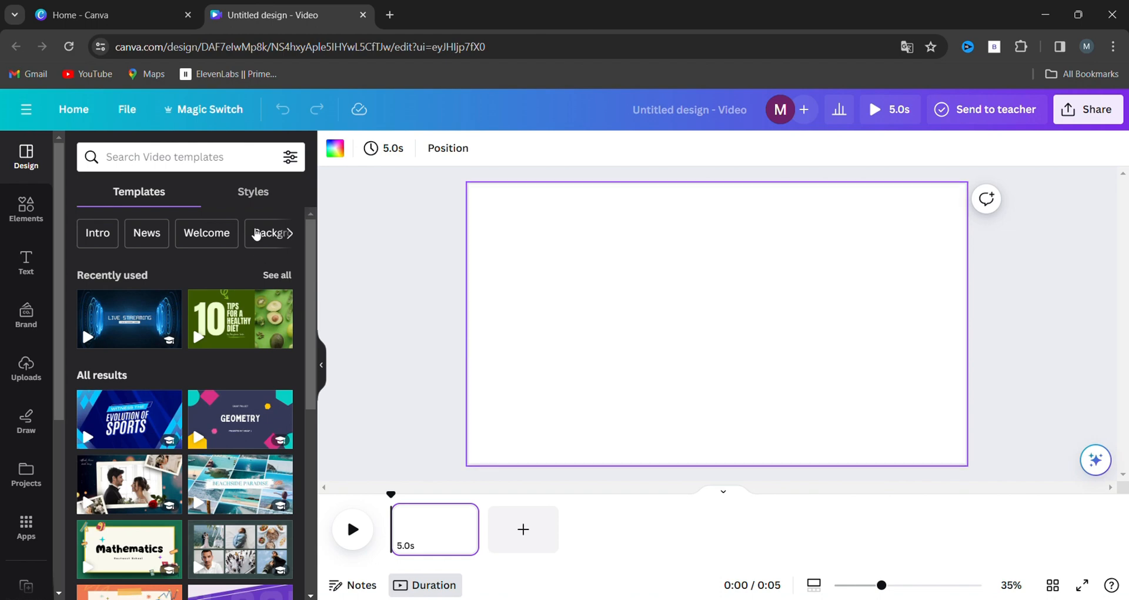
# Step: Search the elements for "egypt", browse the results by media type and look at the available text styles
pyautogui.click(22, 215)
pyautogui.click(169, 155)
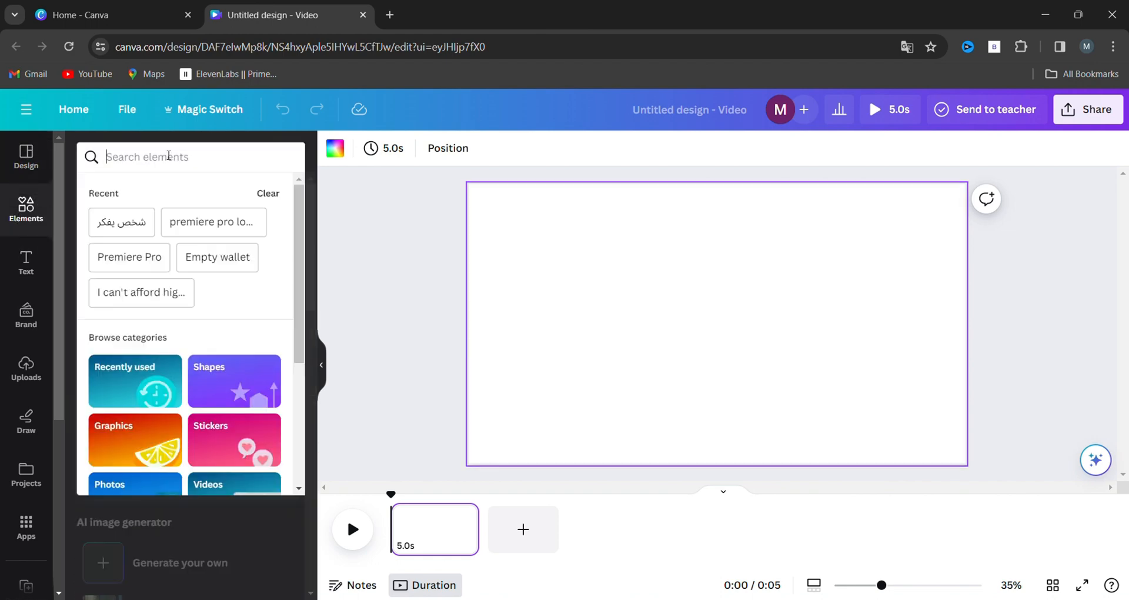
pyautogui.write('egypt')
pyautogui.press('Return')
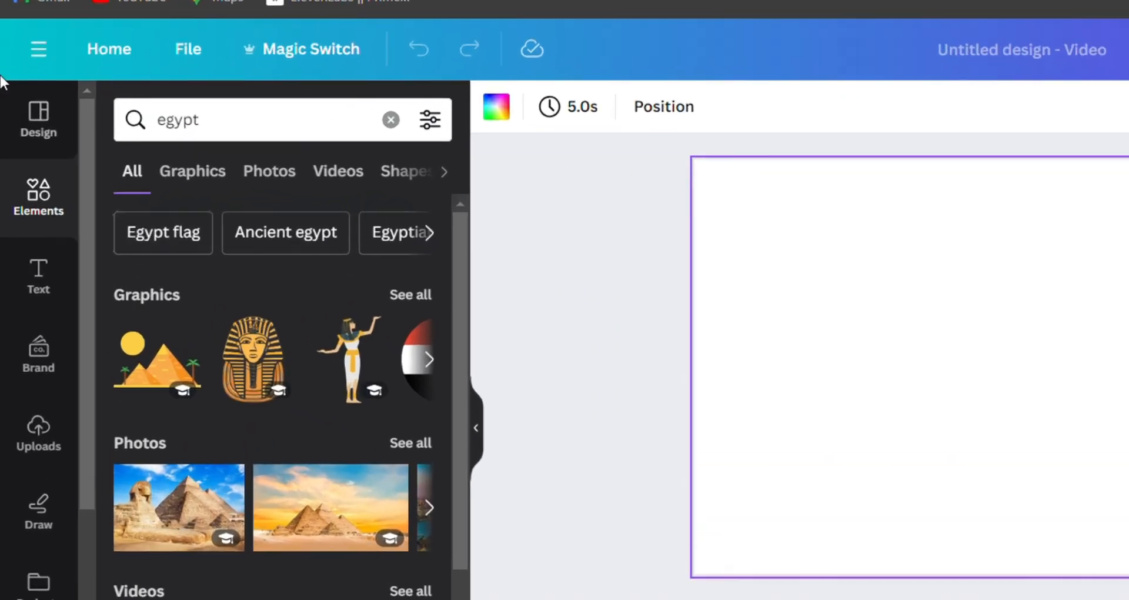
pyautogui.click(130, 191)
pyautogui.click(181, 192)
pyautogui.click(353, 171)
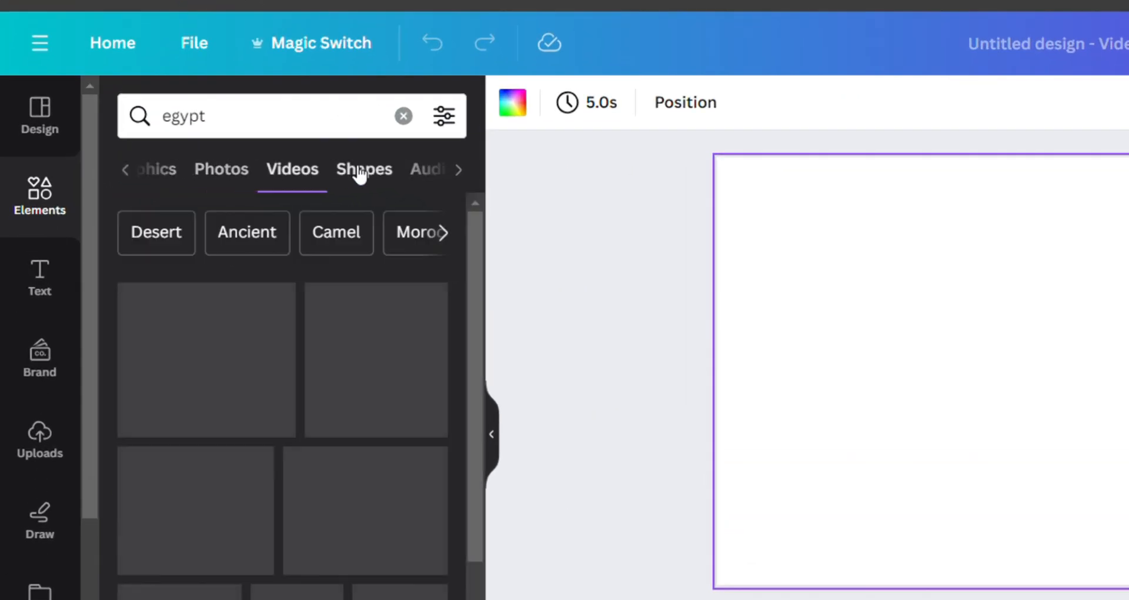
pyautogui.click(41, 282)
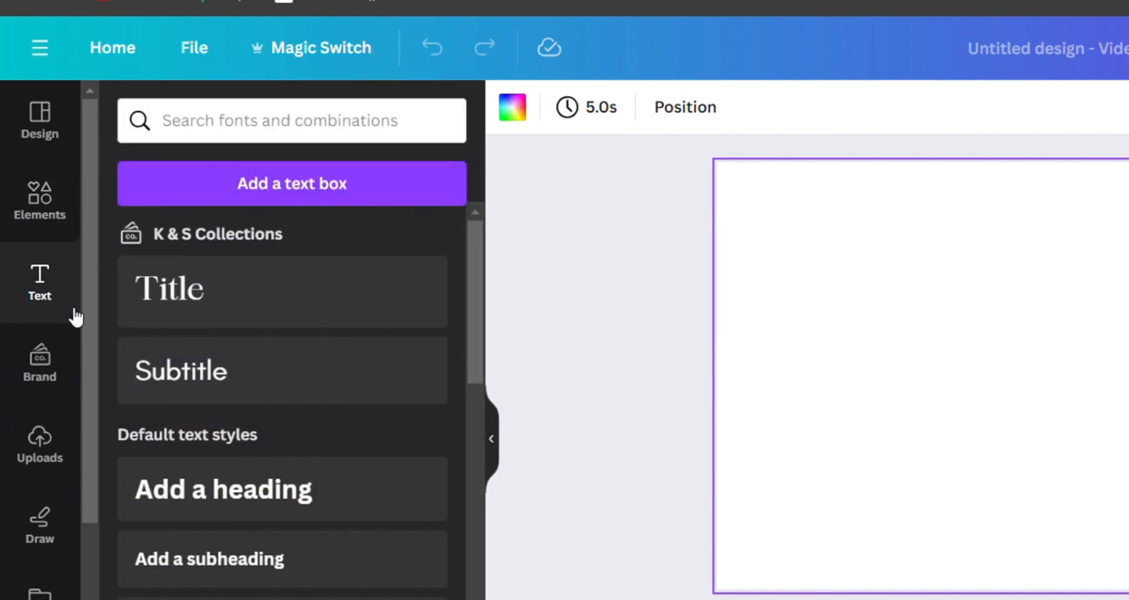
pyautogui.moveTo(83, 317); pyautogui.dragTo(83, 347)
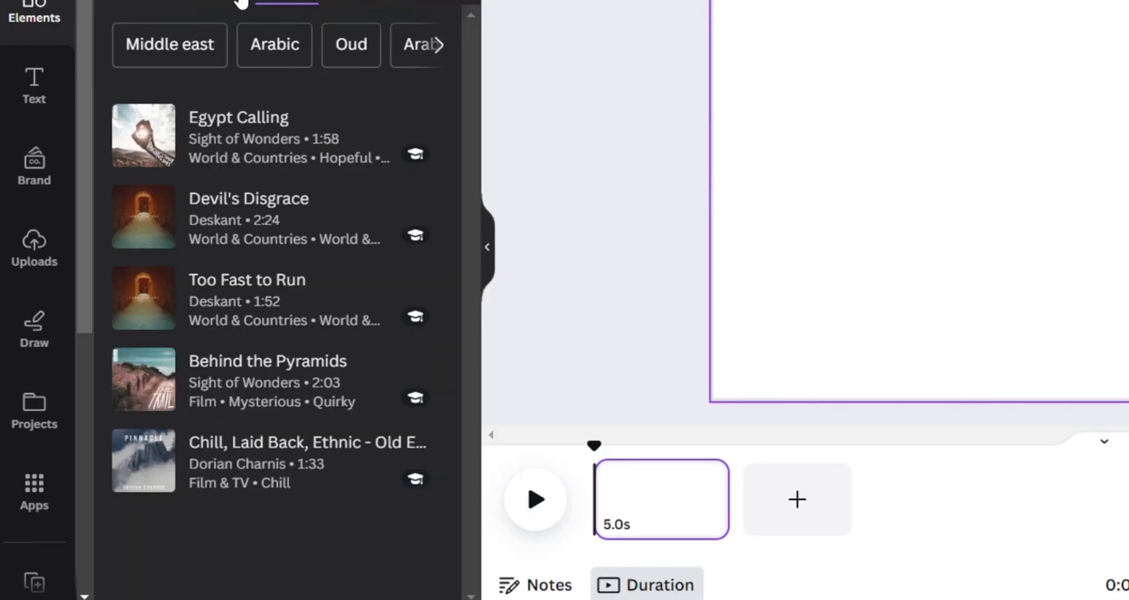
# Step: Open the Magic Media app and enter "pyramid egypt" as the text-to-image description
pyautogui.click(53, 496)
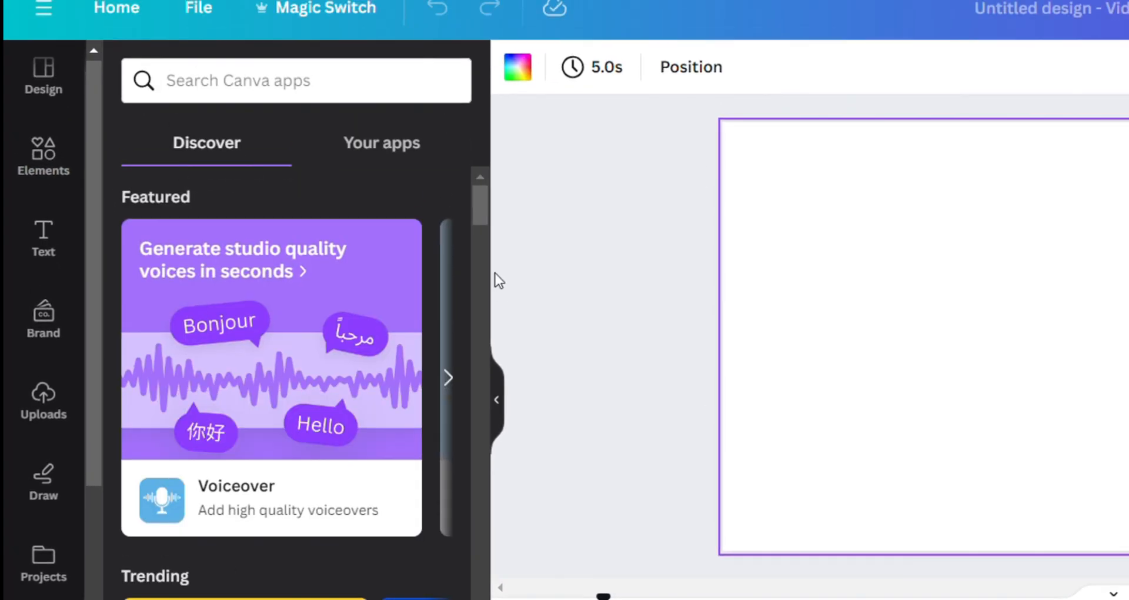
pyautogui.moveTo(489, 200); pyautogui.dragTo(488, 297)
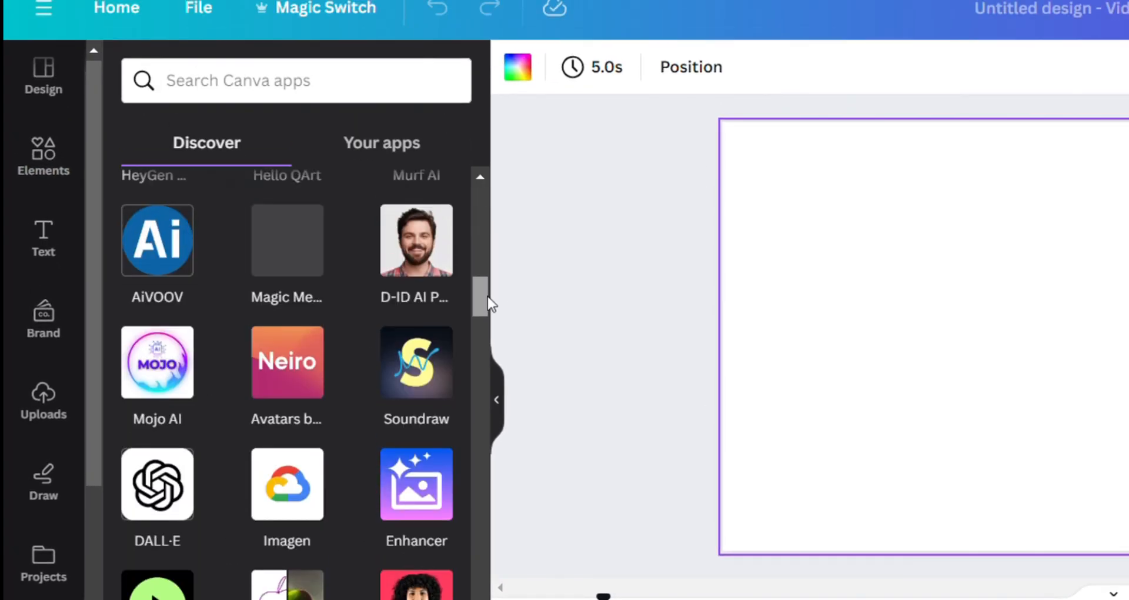
pyautogui.click(287, 240)
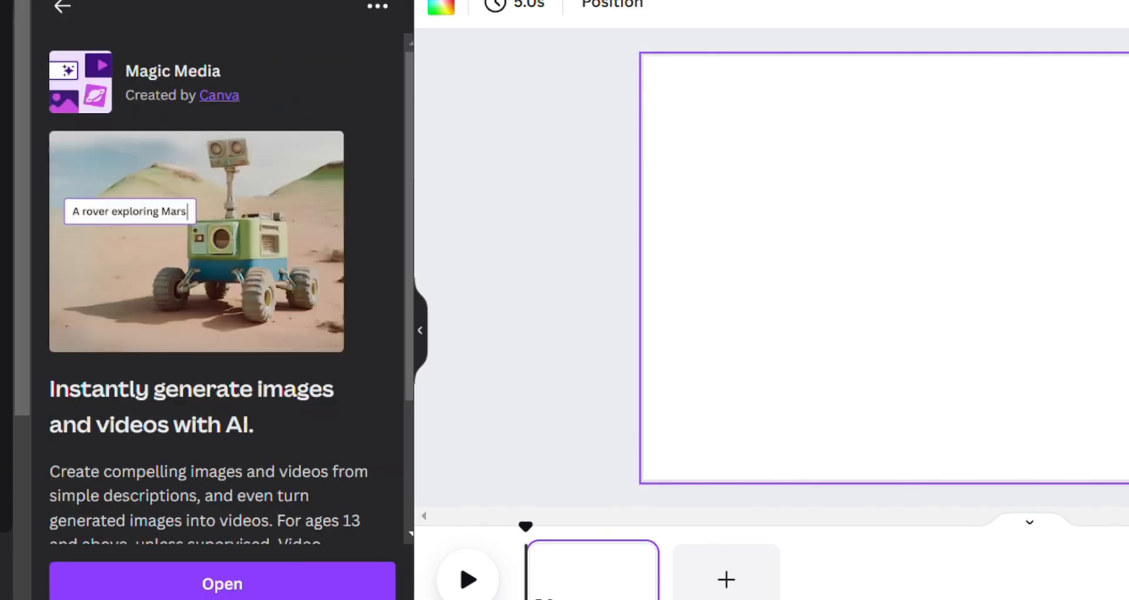
pyautogui.click(222, 582)
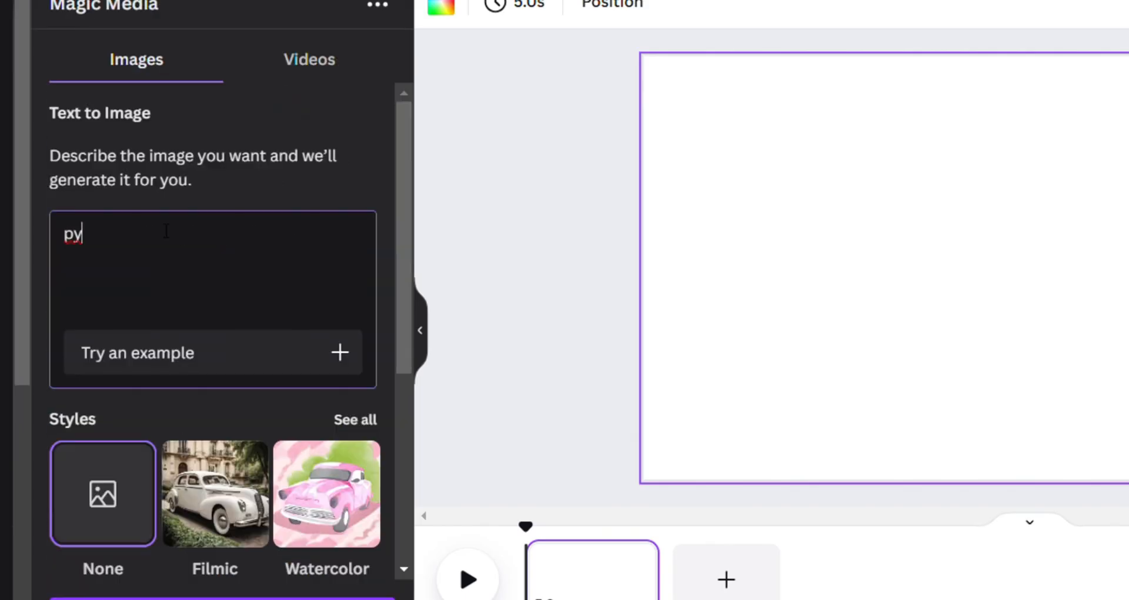
pyautogui.click(167, 231)
pyautogui.write('pyramid egypt')
pyautogui.press('Return')
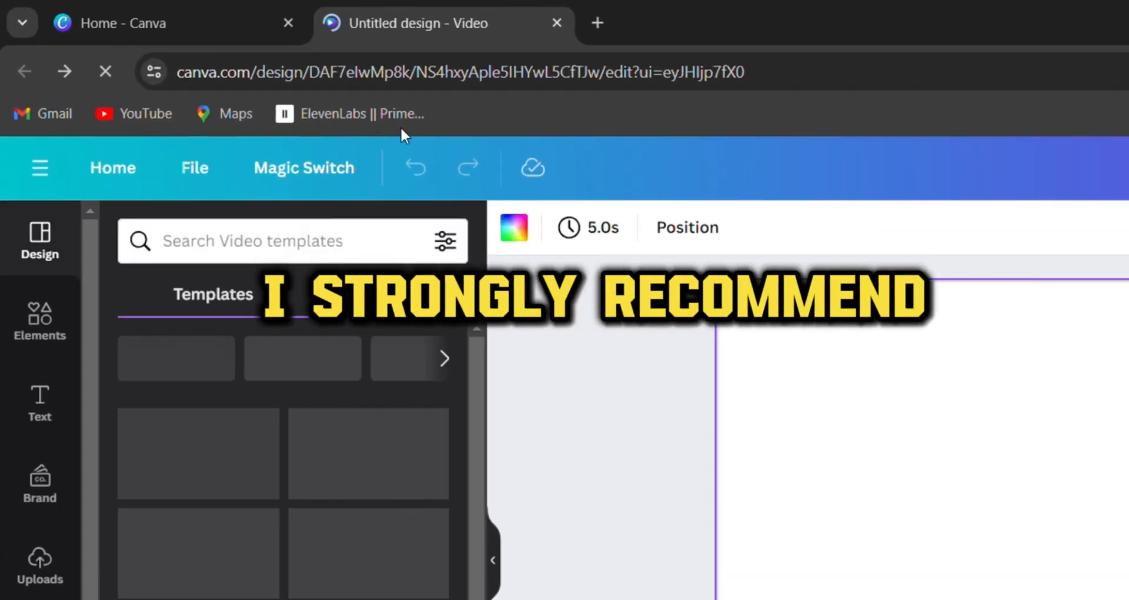
# Step: Open ElevenLabs in a new browser tab and go to its community voice library
pyautogui.middleClick(261, 76)
pyautogui.click(729, 18)
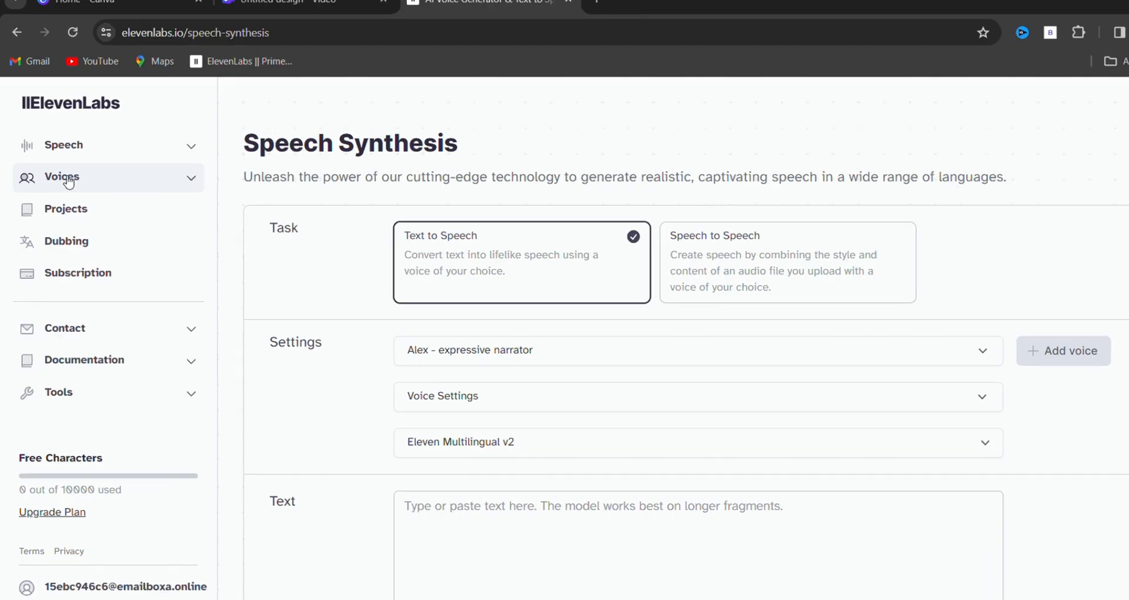
pyautogui.click(59, 178)
pyautogui.click(126, 224)
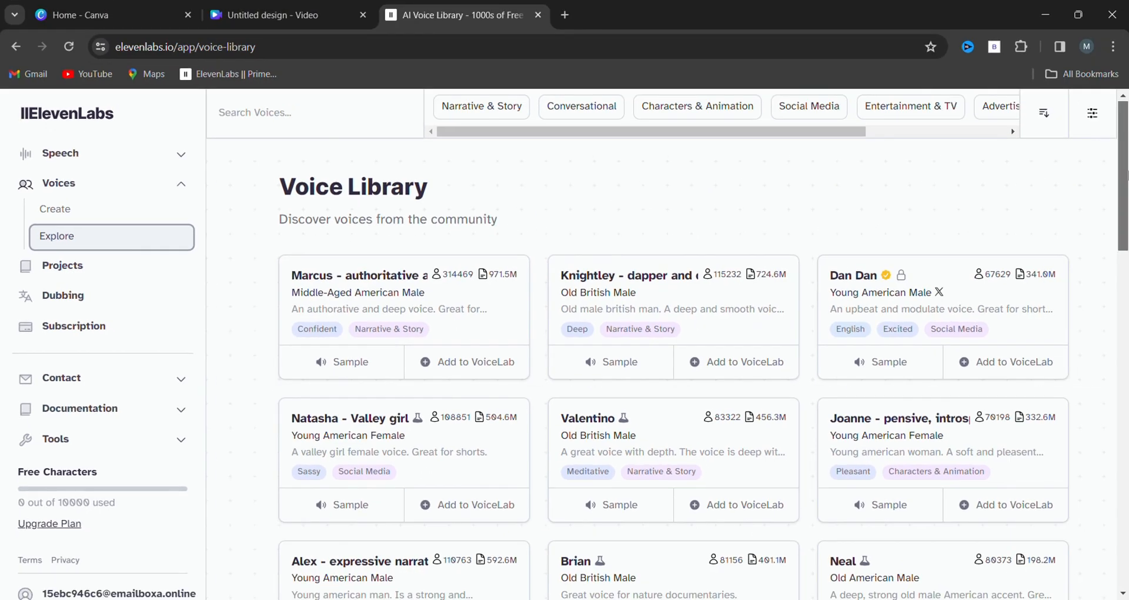
# Step: Add the "Paddington - British narrator, deep and warm" voice from the library to VoiceLab
pyautogui.scroll(-7, 1126, 294)
pyautogui.scroll(-5, 1126, 294)
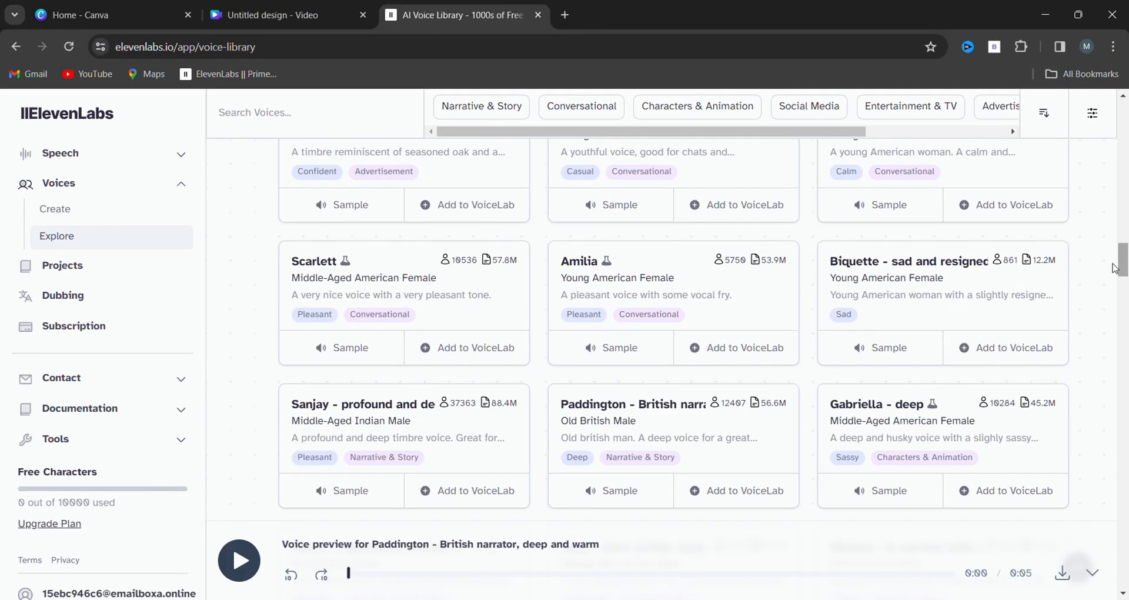
pyautogui.click(733, 491)
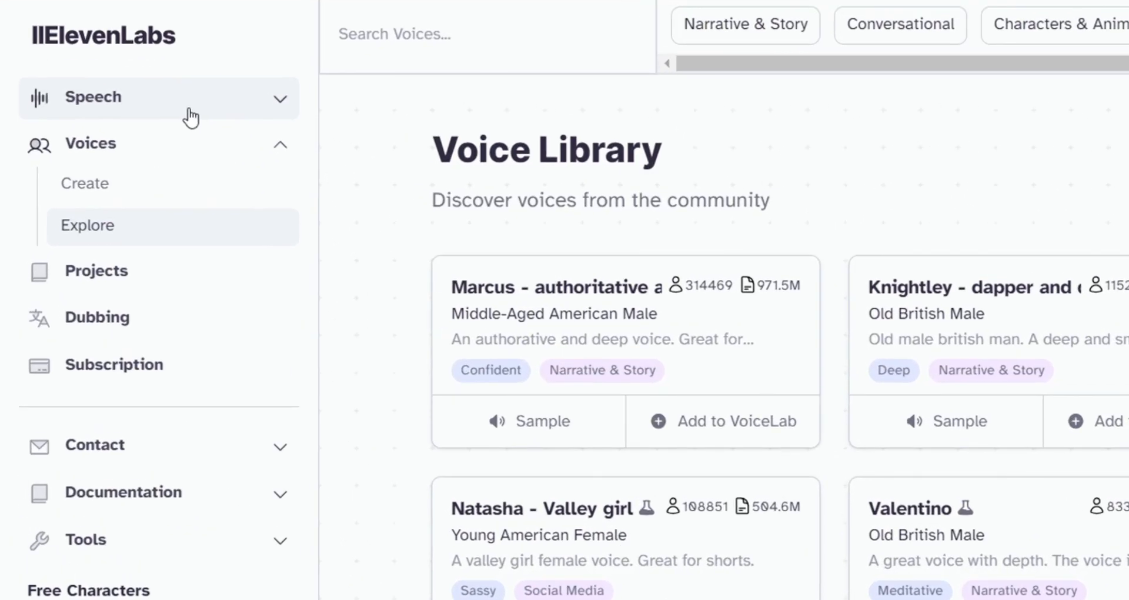
# Step: Go to Speech Synthesis and choose "Paddington - British narrator, deep and warm" as the voice
pyautogui.click(176, 99)
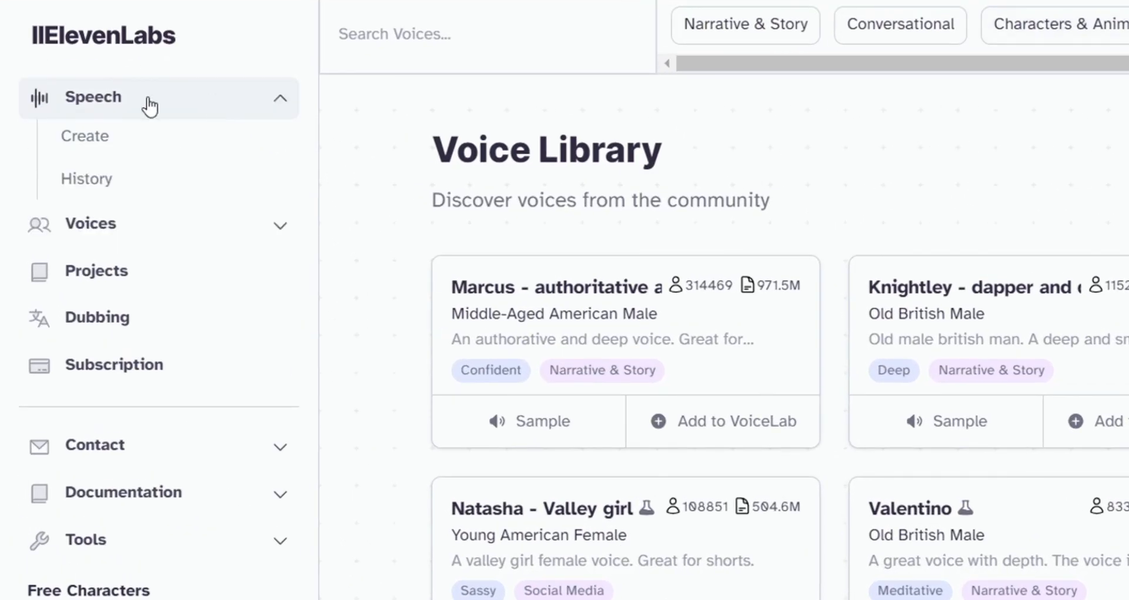
pyautogui.click(136, 101)
pyautogui.click(121, 106)
pyautogui.click(104, 143)
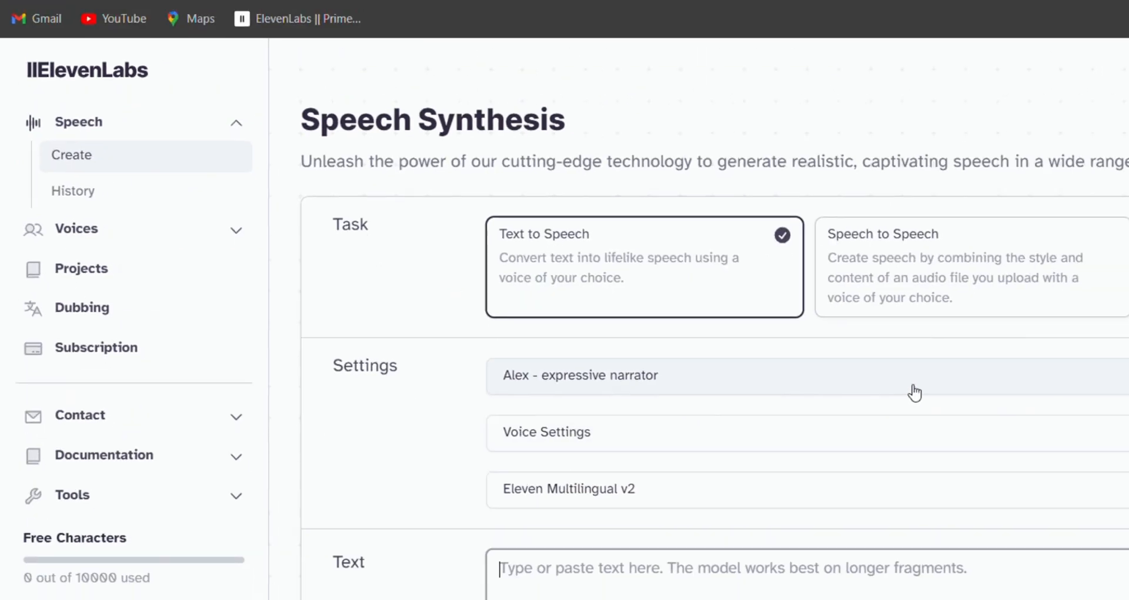
pyautogui.click(1083, 410)
pyautogui.click(451, 480)
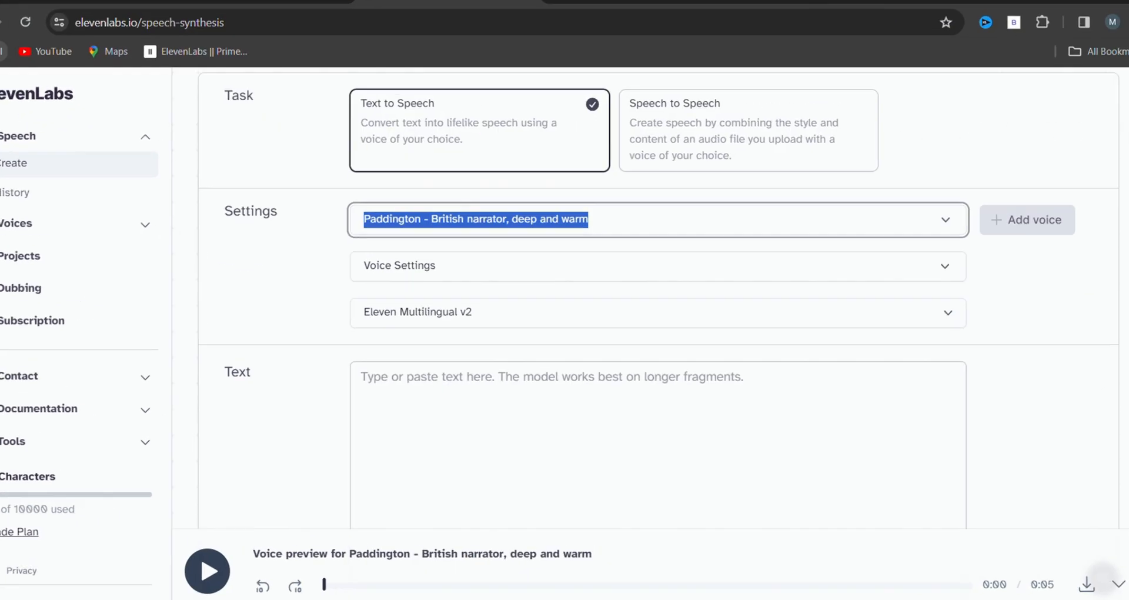
# Step: Enter the narration script beginning "Egypt is one of the biggest ancient mysteries" and generate the speech
pyautogui.click(511, 532)
pyautogui.write("Egypt is one of the biggest ancient mysteries. It has always been famous for its incredible feats of structural engineering. And even though we continuously make new discoveries, most of Egypt's secrets are still hidden deep beneath the endless scorched sands. The mysteries and achievements are so incredible that even some of the greatest scientists believe the Egyptians must have been in contact with alien beings. But is this actually true?")
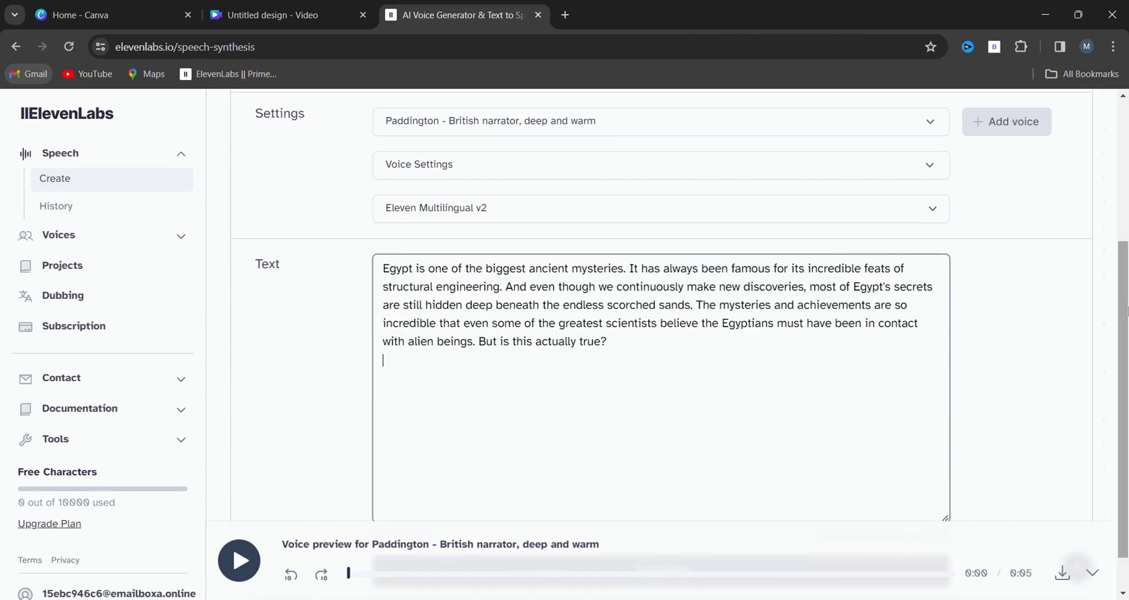
pyautogui.scroll(-2, 631, 367)
pyautogui.hotkey('ctrl', 'Return')
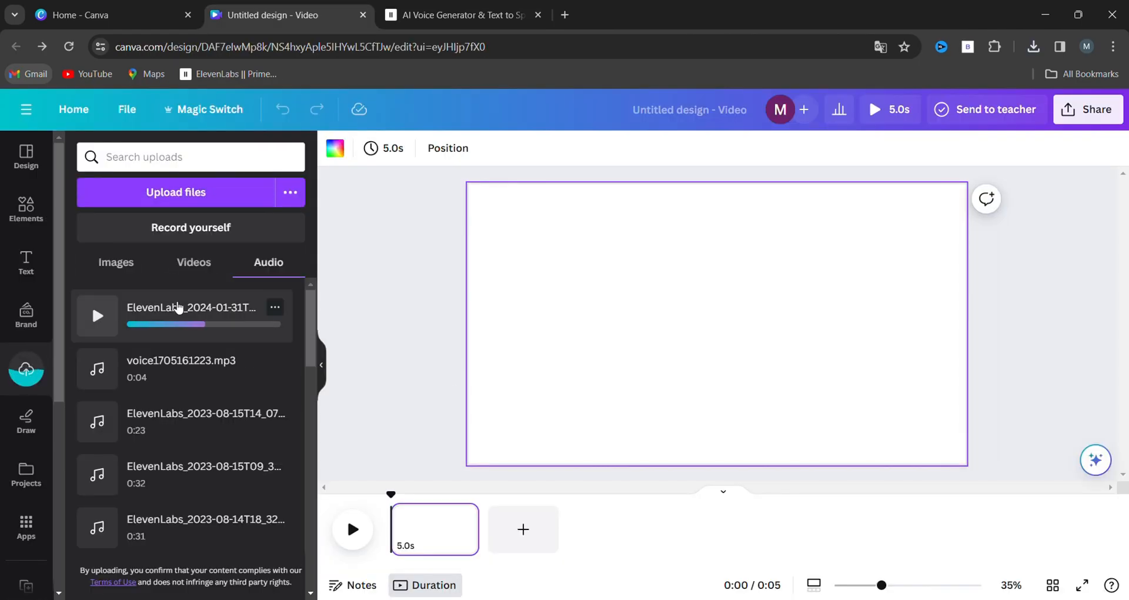
# Step: Add the newly uploaded ElevenLabs voiceover to the Canva video and add a second page extended to 23.8 s
pyautogui.click(214, 305)
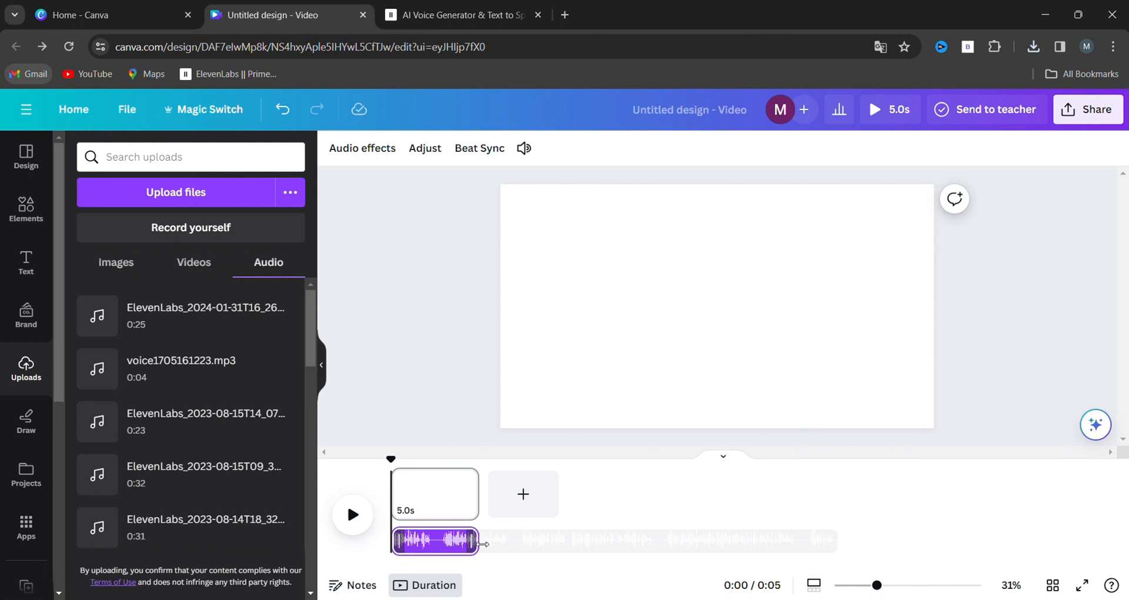
pyautogui.click(542, 497)
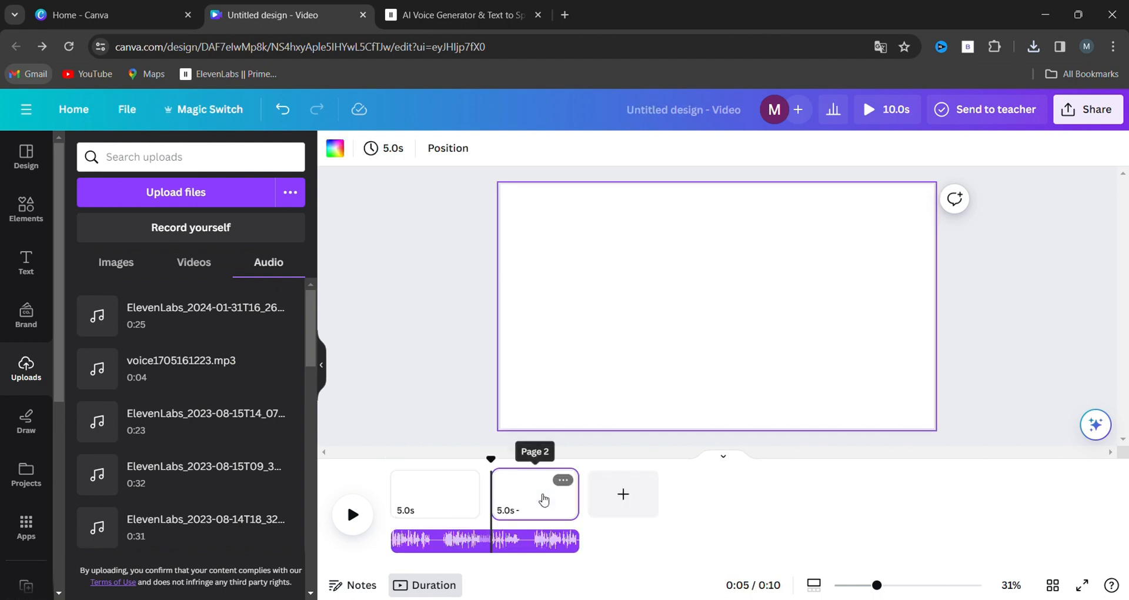
pyautogui.moveTo(579, 494); pyautogui.dragTo(914, 474)
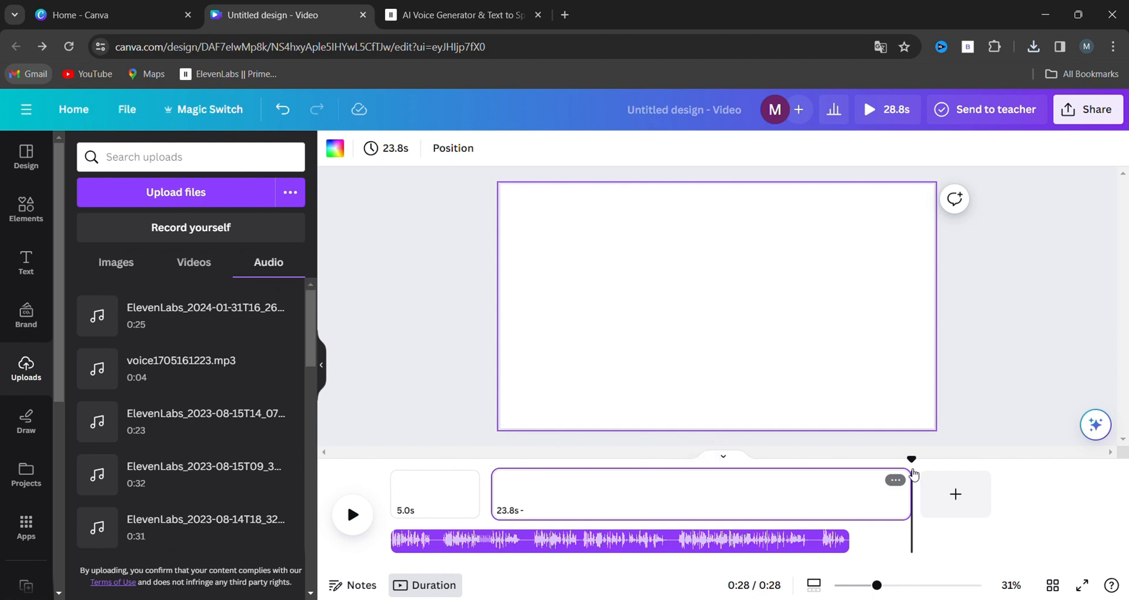
# Step: Insert another 5.0 s page ahead of the 23.8 s page and shift the voiceover to start with the 23.8 s page
pyautogui.click(835, 539)
pyautogui.click(452, 490)
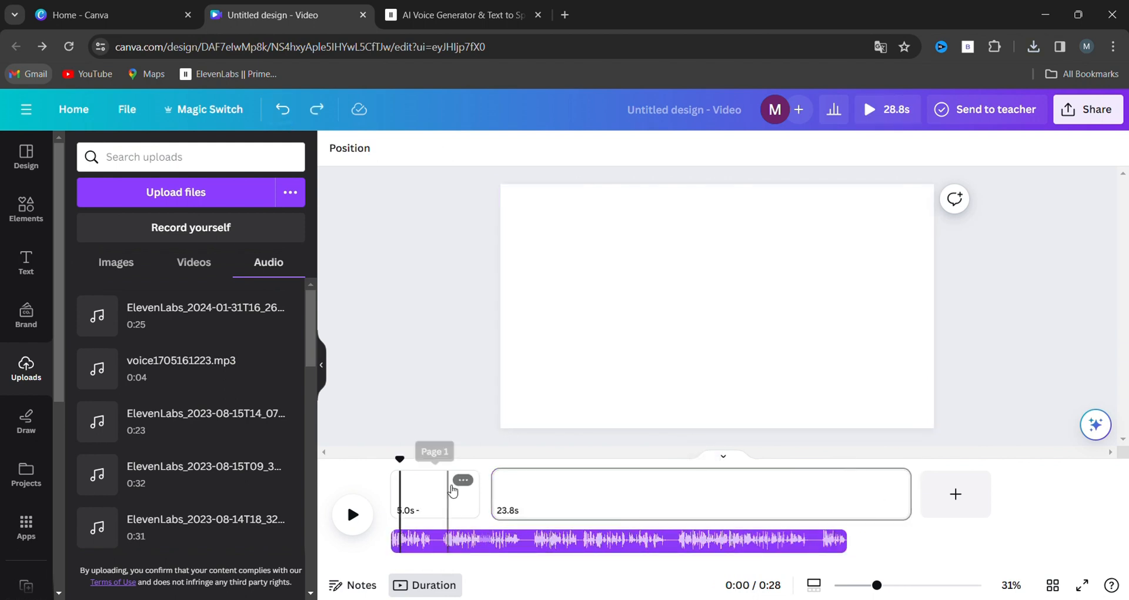
pyautogui.click(956, 494)
pyautogui.moveTo(429, 542); pyautogui.dragTo(531, 540)
pyautogui.moveTo(962, 499); pyautogui.dragTo(845, 492)
pyautogui.click(419, 507)
pyautogui.click(564, 548)
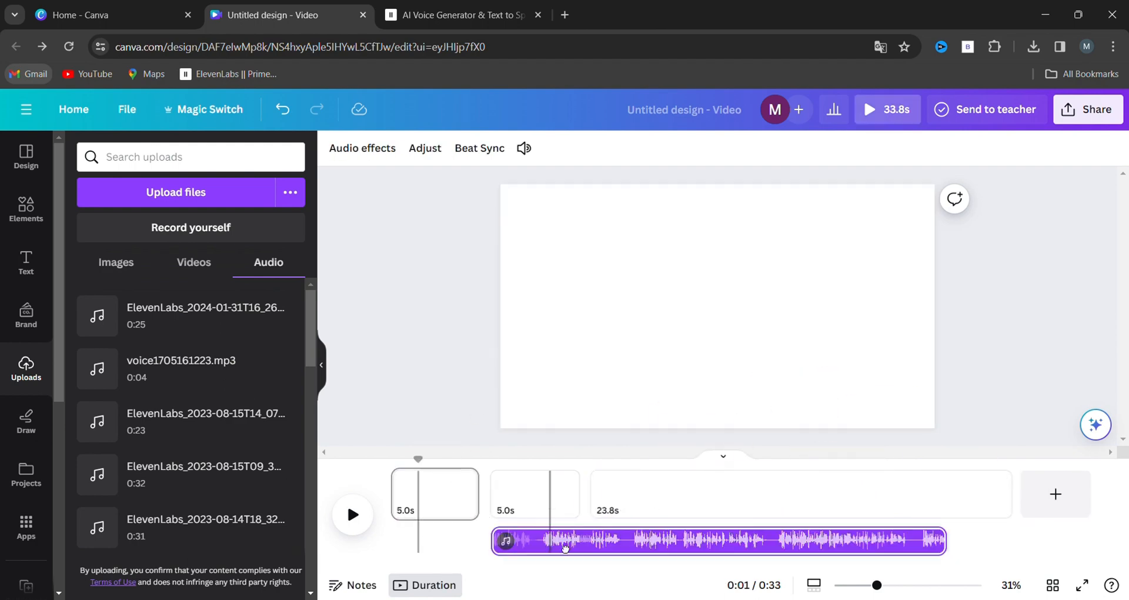
pyautogui.moveTo(565, 548); pyautogui.dragTo(664, 544)
# Step: Give the first page a solid black background and set its timing to 0.5 s
pyautogui.click(428, 504)
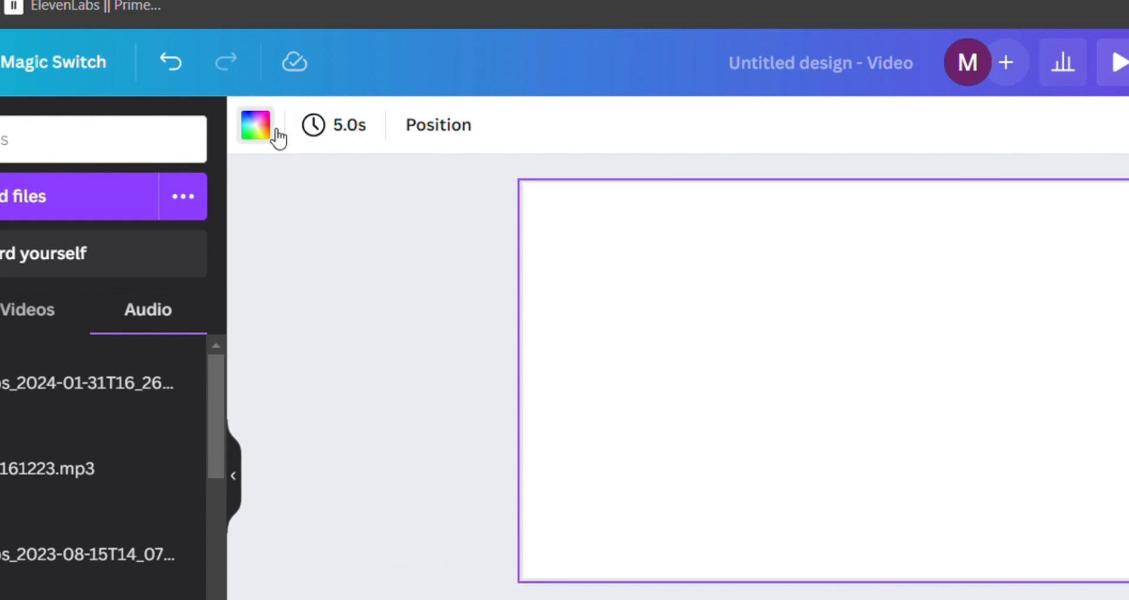
pyautogui.click(274, 132)
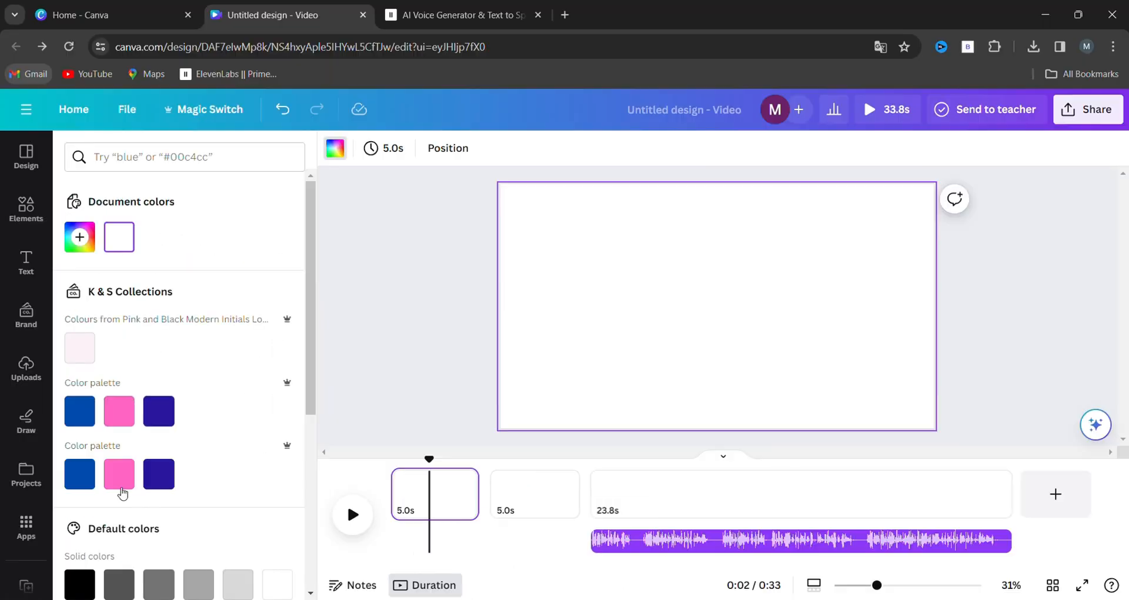
pyautogui.click(40, 560)
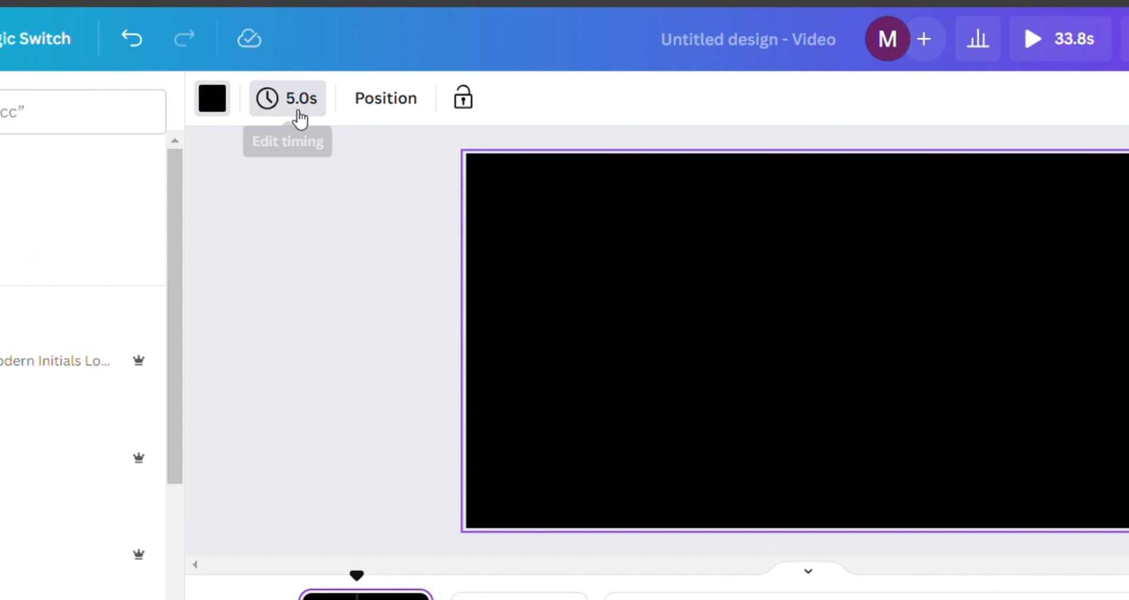
pyautogui.click(299, 112)
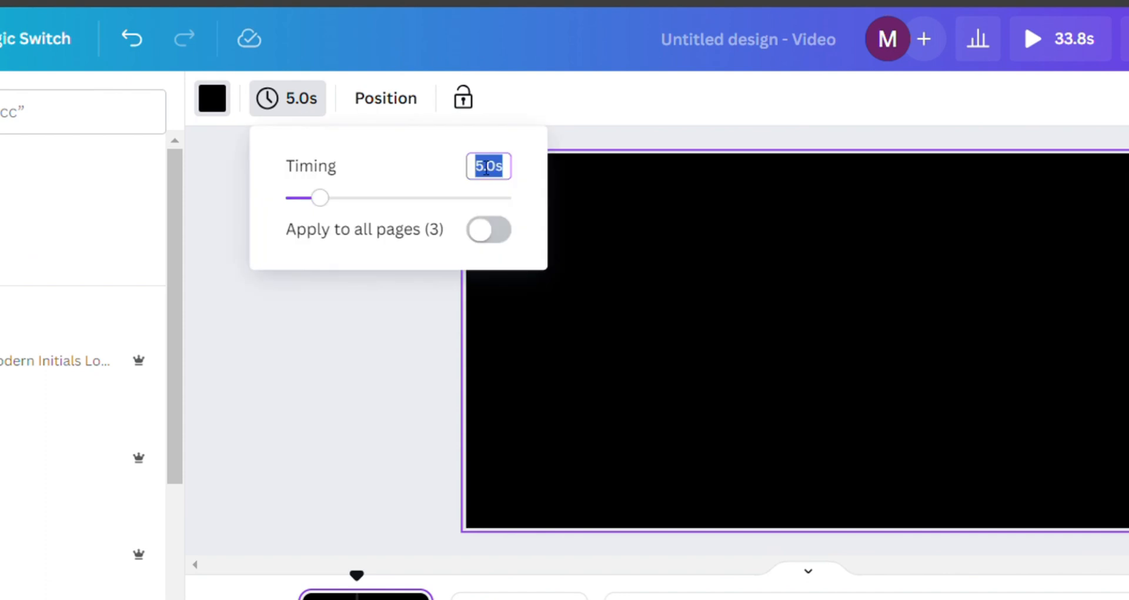
pyautogui.click(303, 471)
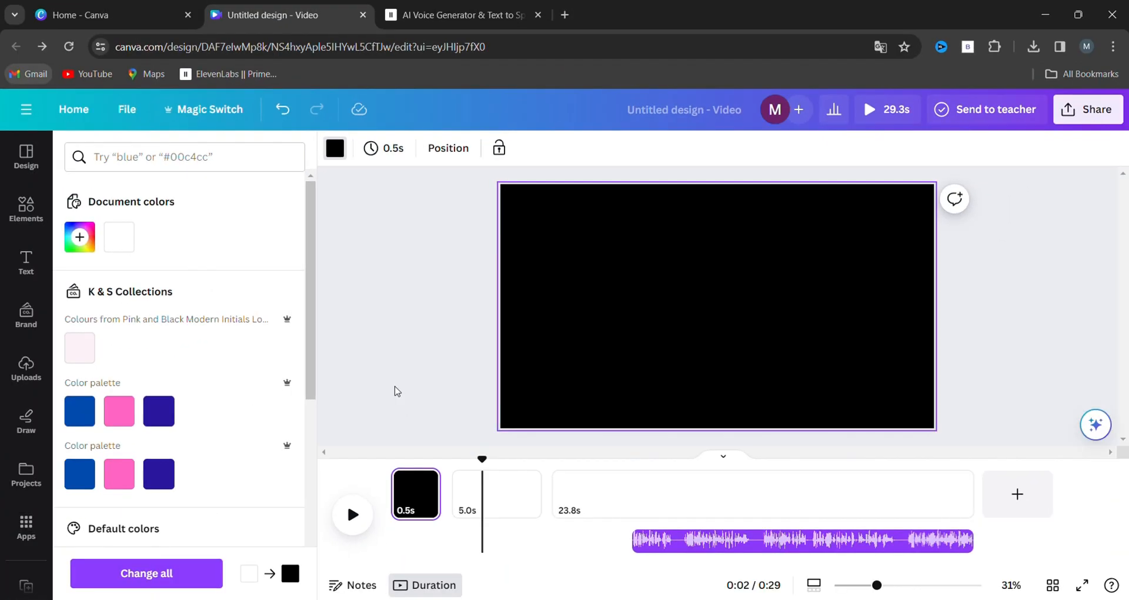
# Step: Search the elements library for pyramid photos and fill the blank 5.0 s page with the blue-sky photo of three pyramids
pyautogui.click(520, 491)
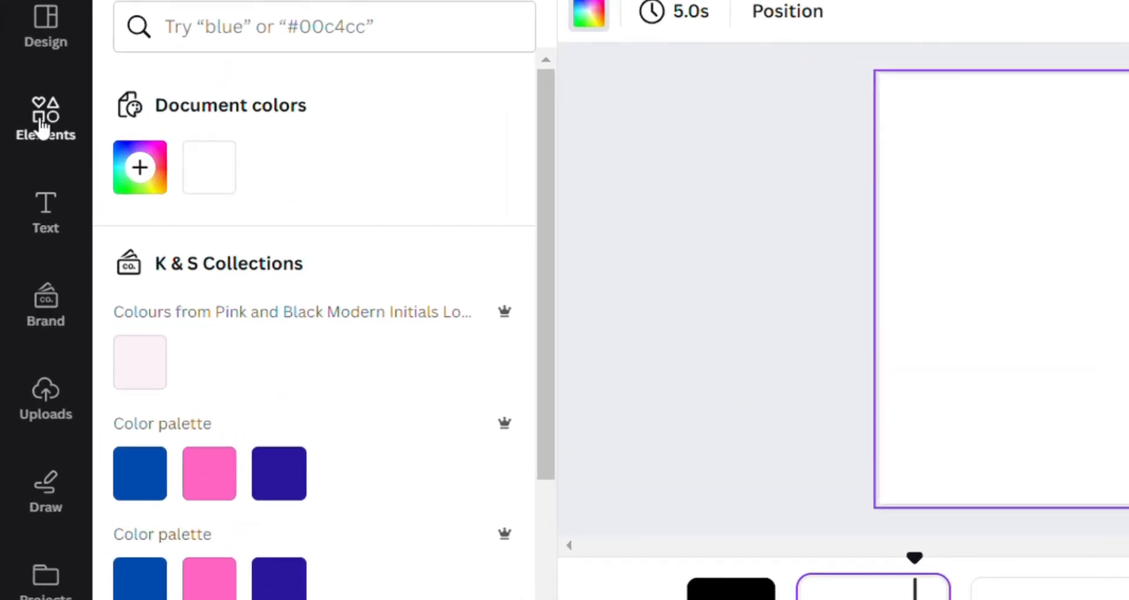
pyautogui.click(26, 207)
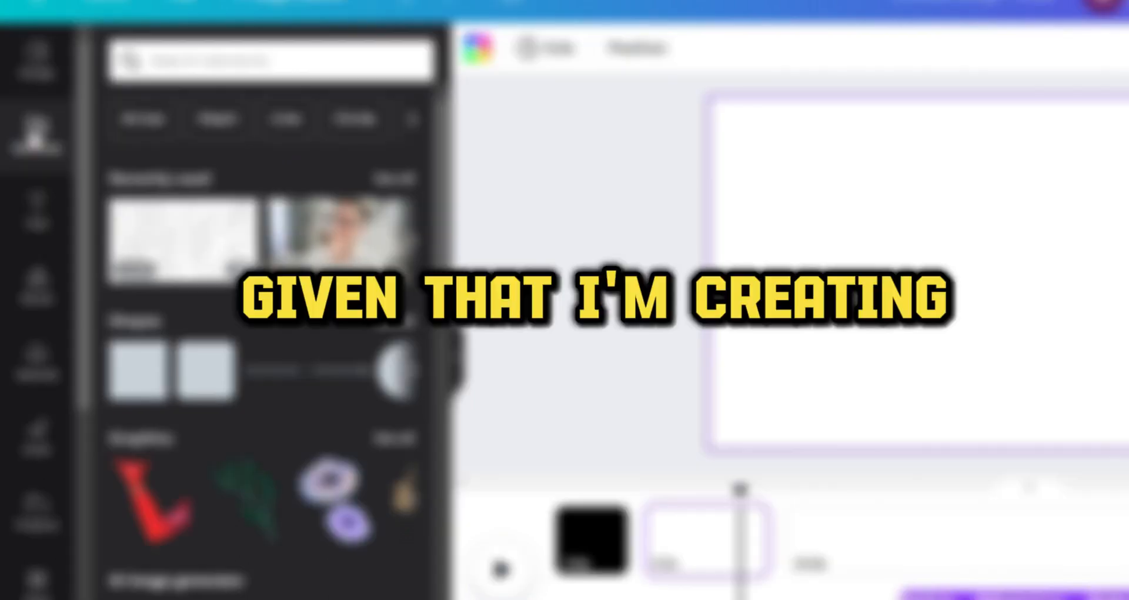
pyautogui.click(266, 48)
pyautogui.write('pyra')
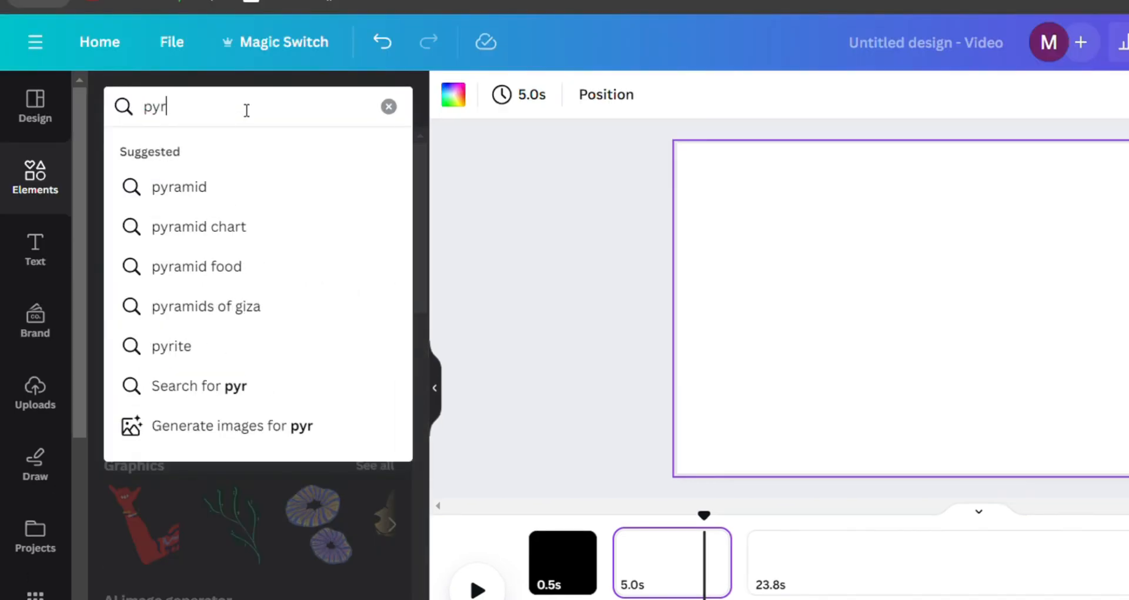
pyautogui.click(179, 187)
pyautogui.click(269, 155)
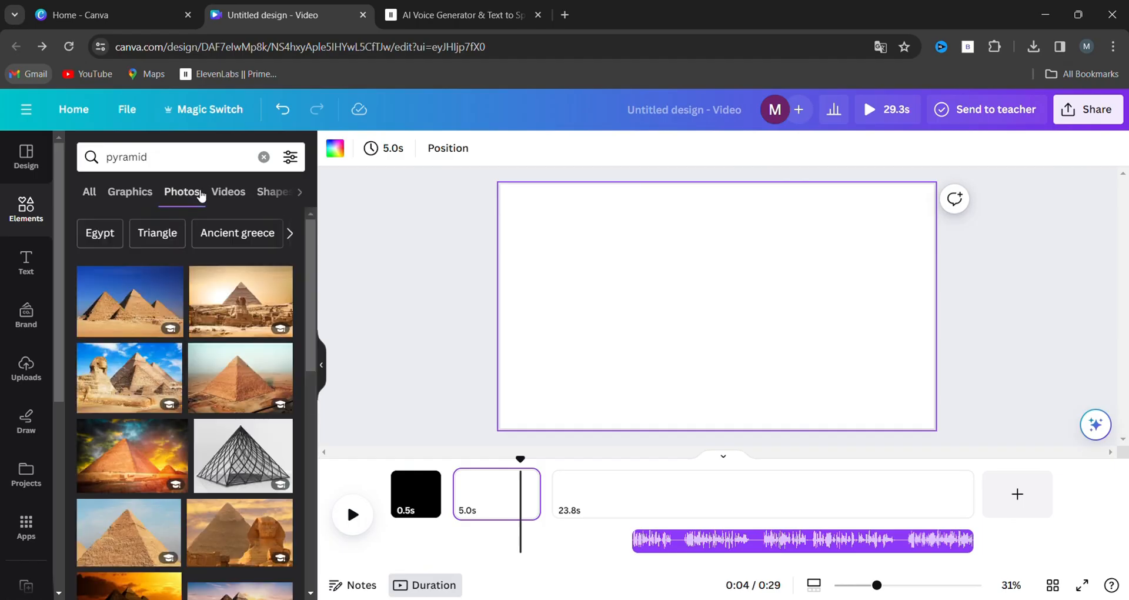
pyautogui.moveTo(130, 300); pyautogui.dragTo(646, 283)
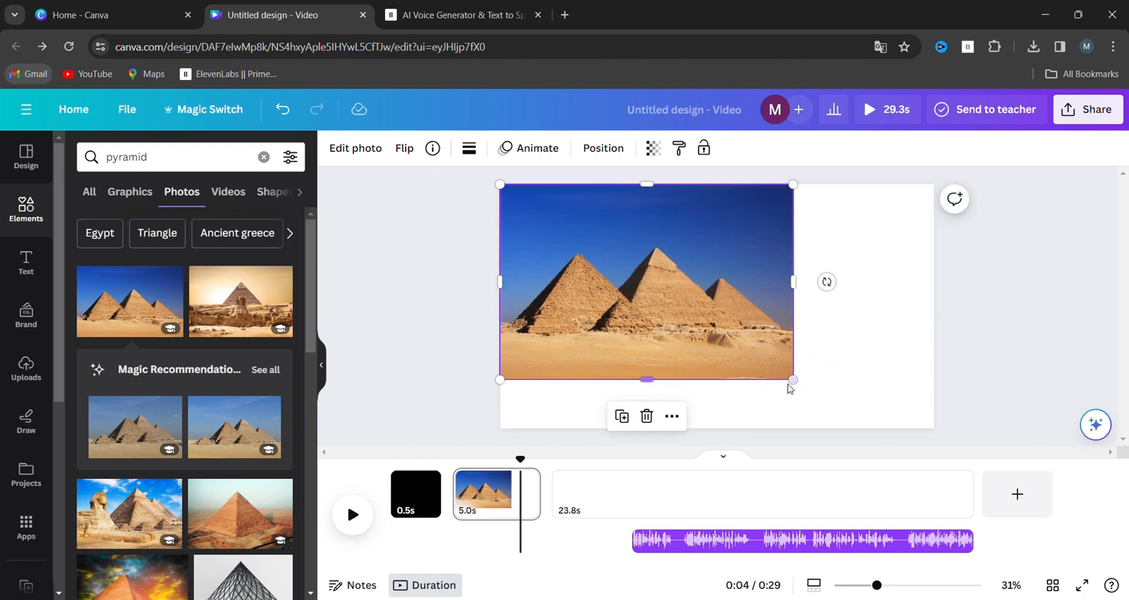
pyautogui.moveTo(802, 393); pyautogui.dragTo(934, 470)
pyautogui.click(470, 356)
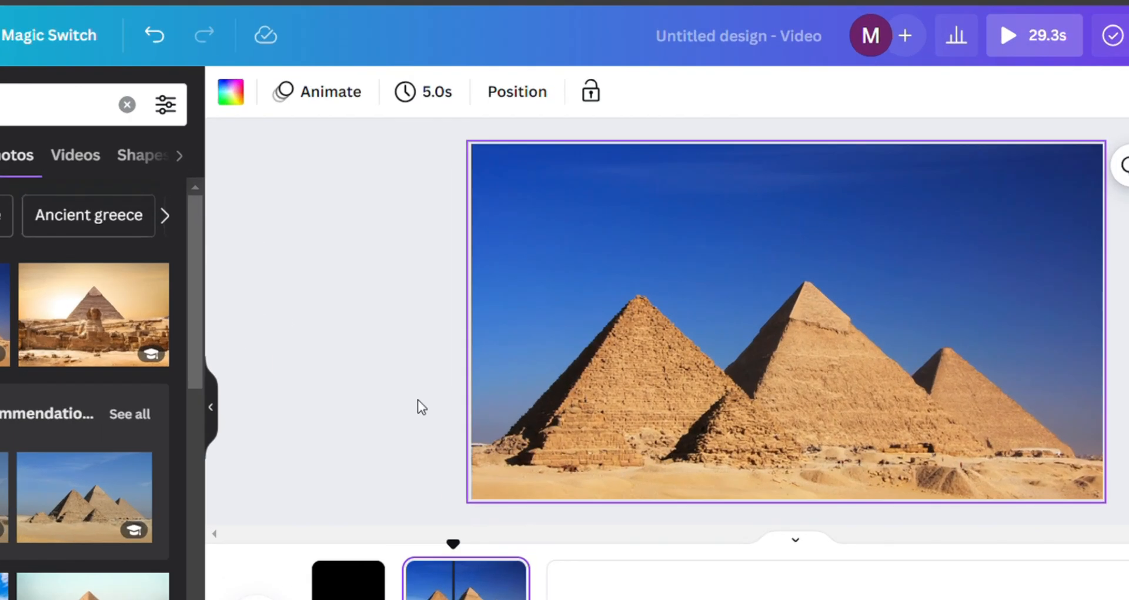
# Step: Set the pyramid photo page's timing to 1.0 s and add a blank page after it
pyautogui.click(468, 147)
pyautogui.click(334, 327)
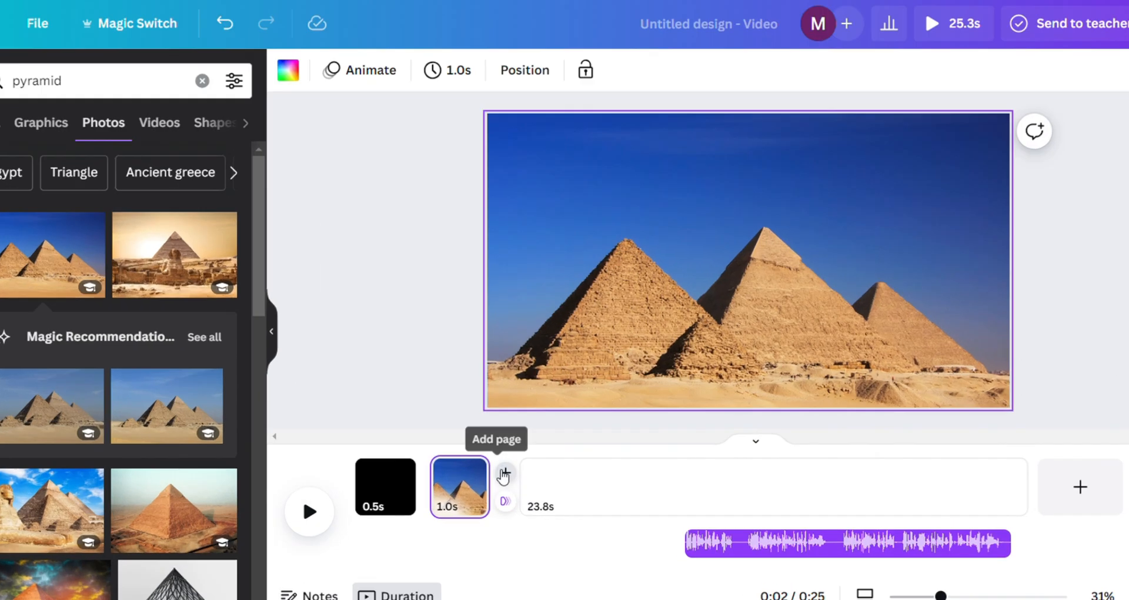
pyautogui.click(511, 481)
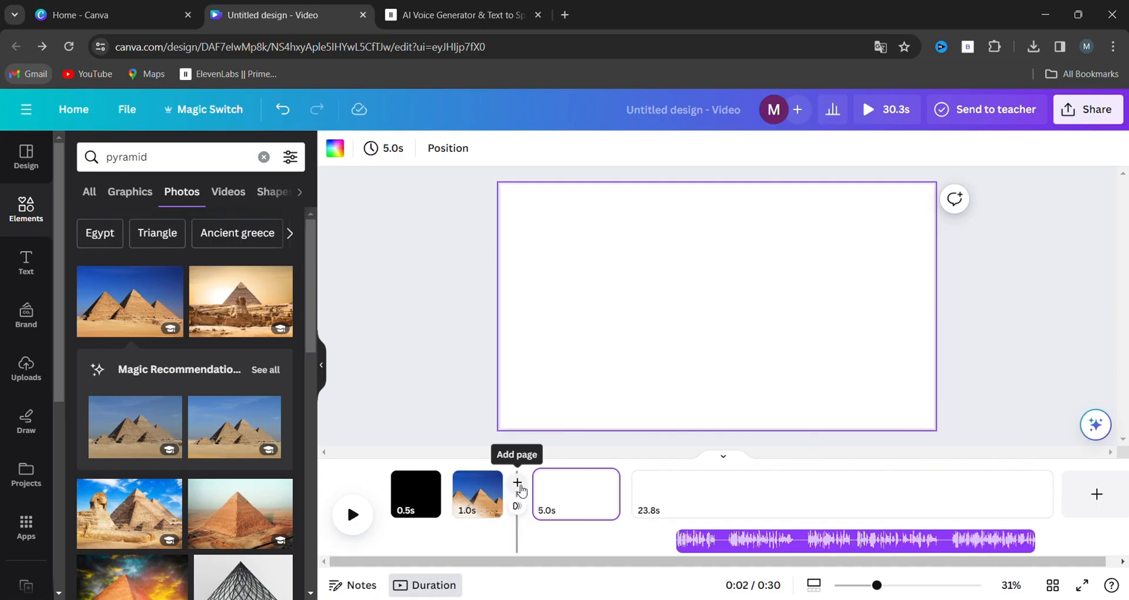
# Step: Search the elements library for egypt videos and fill the new page with the 1:24 golden hieroglyph wall clip
pyautogui.click(204, 160)
pyautogui.write('e')
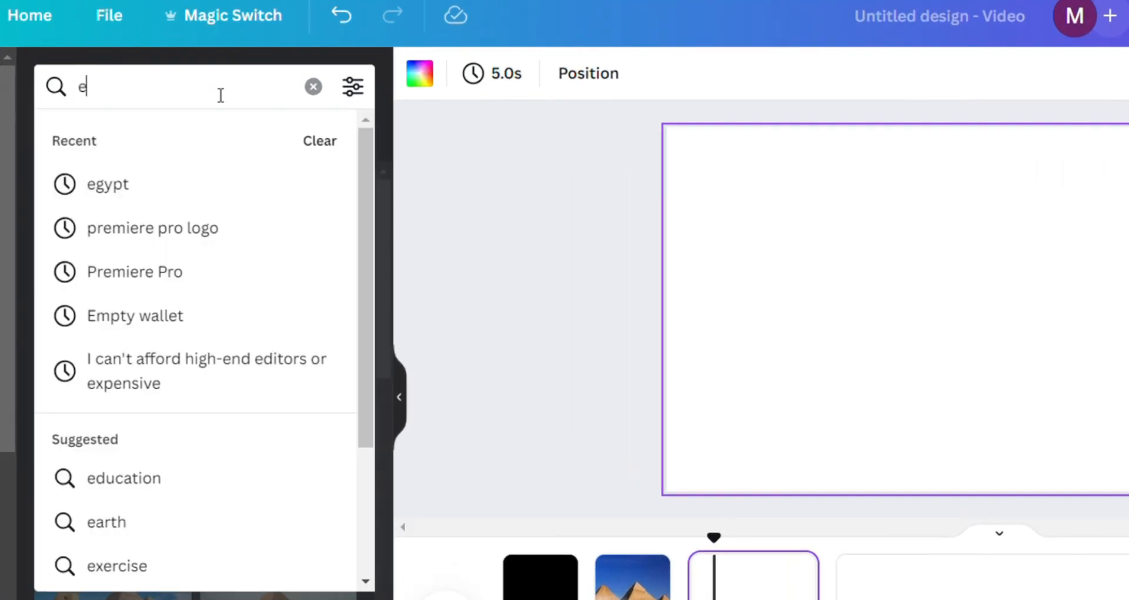
pyautogui.write('gy')
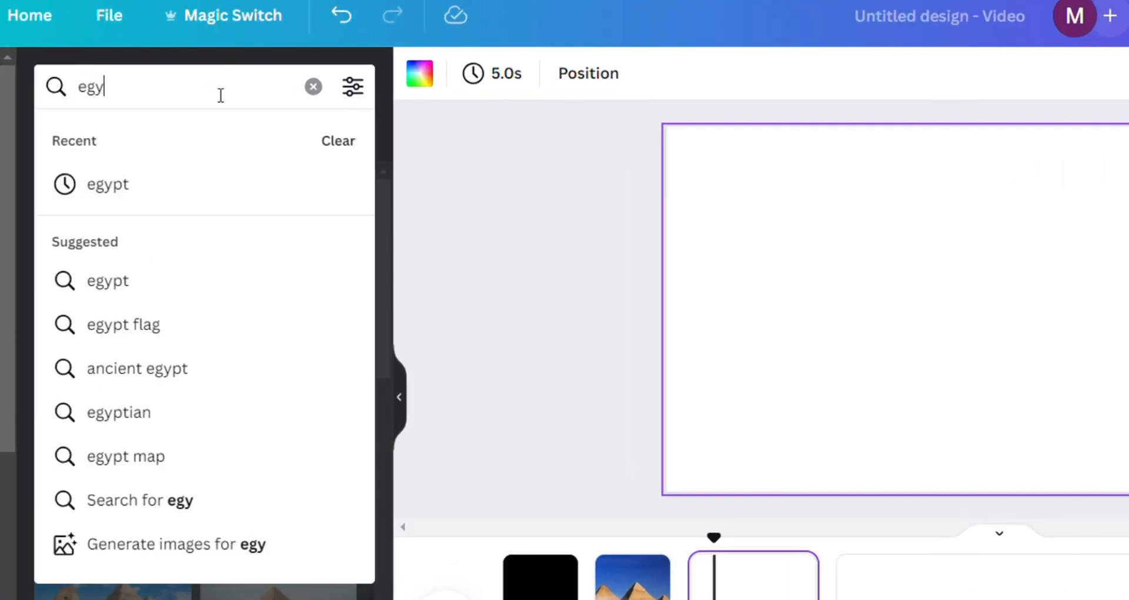
pyautogui.click(219, 187)
pyautogui.click(228, 192)
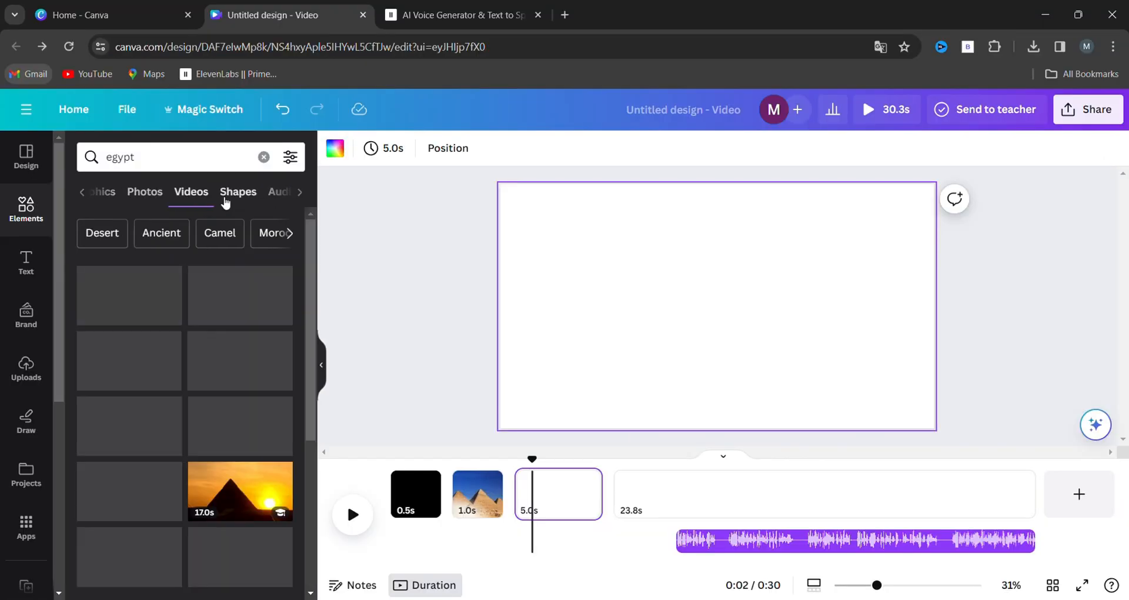
pyautogui.scroll(-5, 303, 384)
pyautogui.scroll(1, 302, 383)
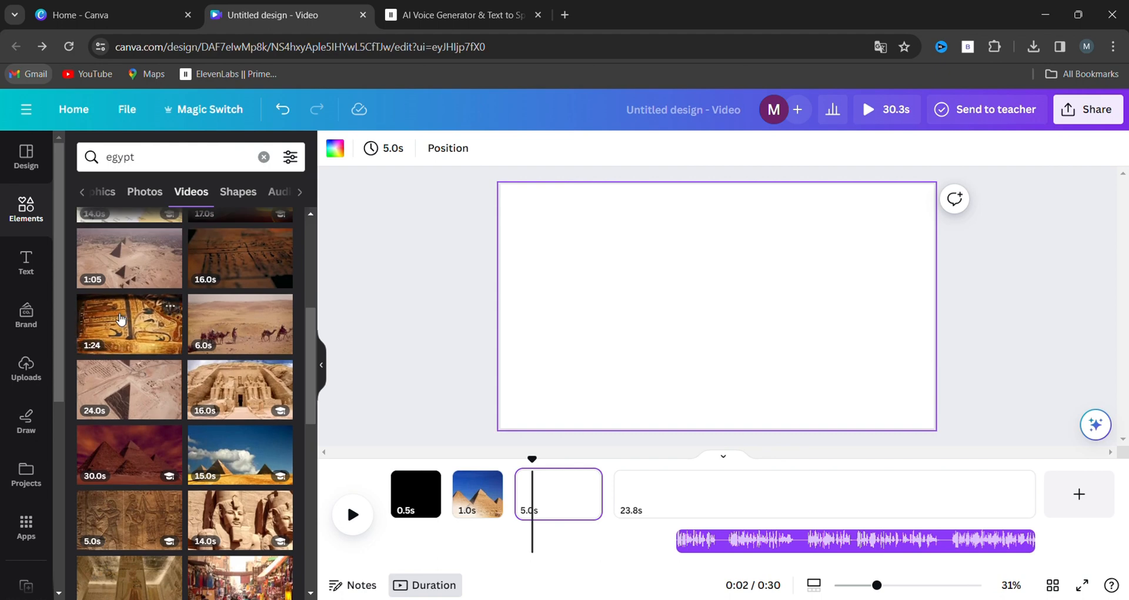
pyautogui.click(129, 311)
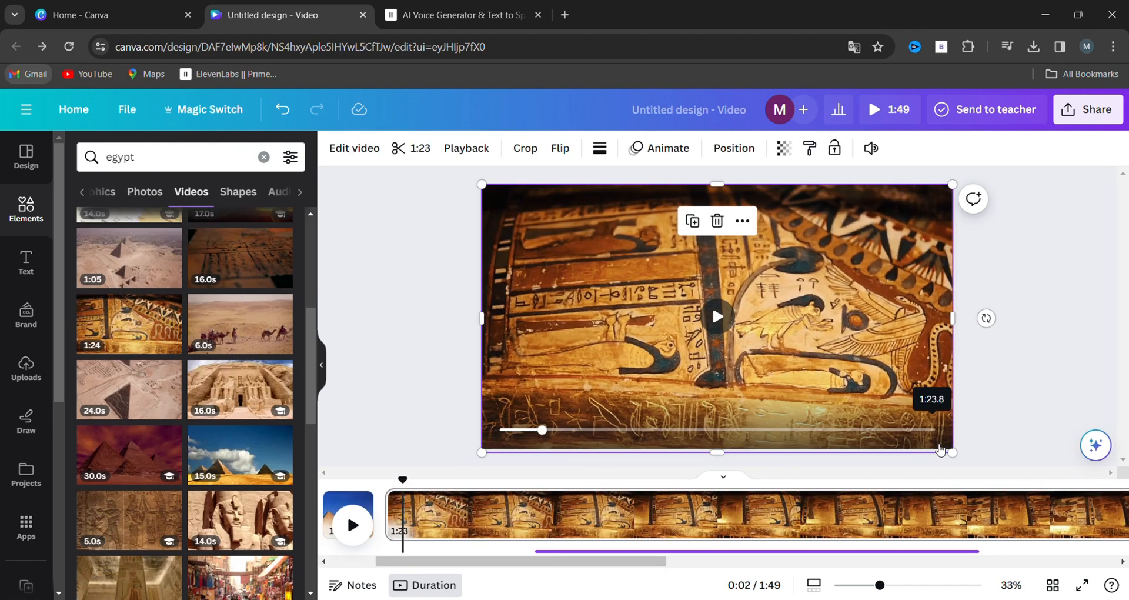
# Step: Set the hieroglyph video's playback speed to 2 and trim the clip to 1.0 s
pyautogui.click(467, 148)
pyautogui.moveTo(202, 207); pyautogui.dragTo(299, 208)
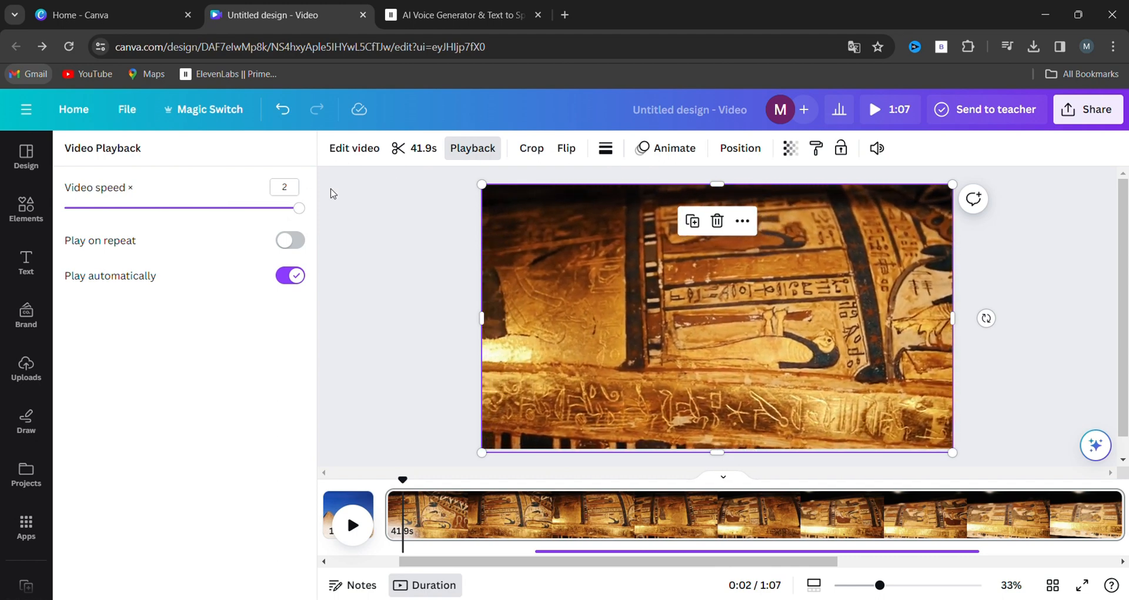
pyautogui.click(422, 152)
pyautogui.click(376, 150)
pyautogui.write('1')
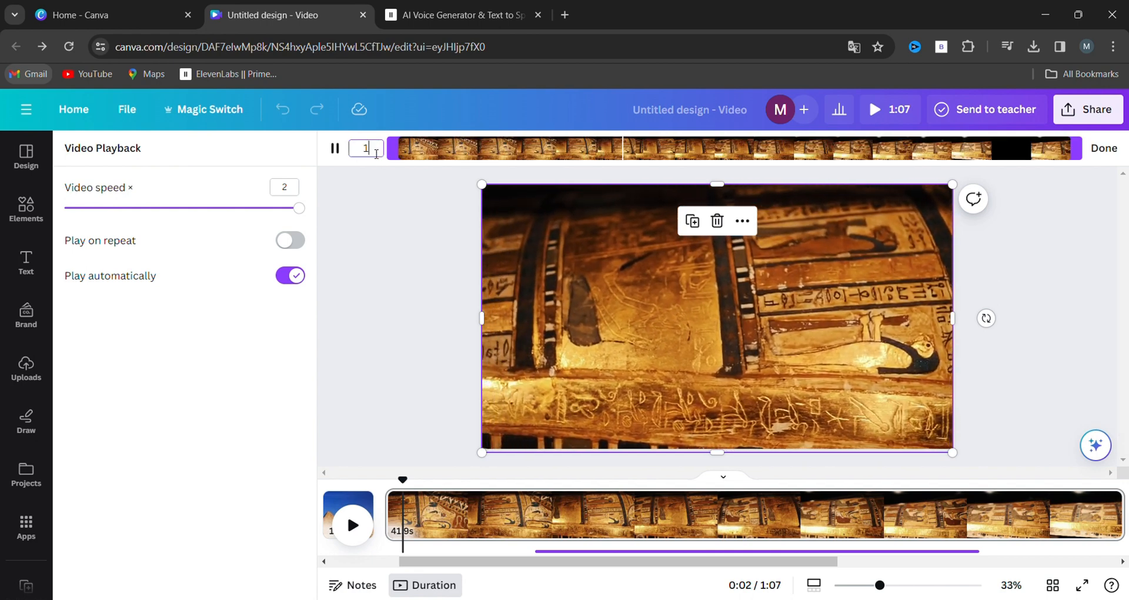
pyautogui.press('Return')
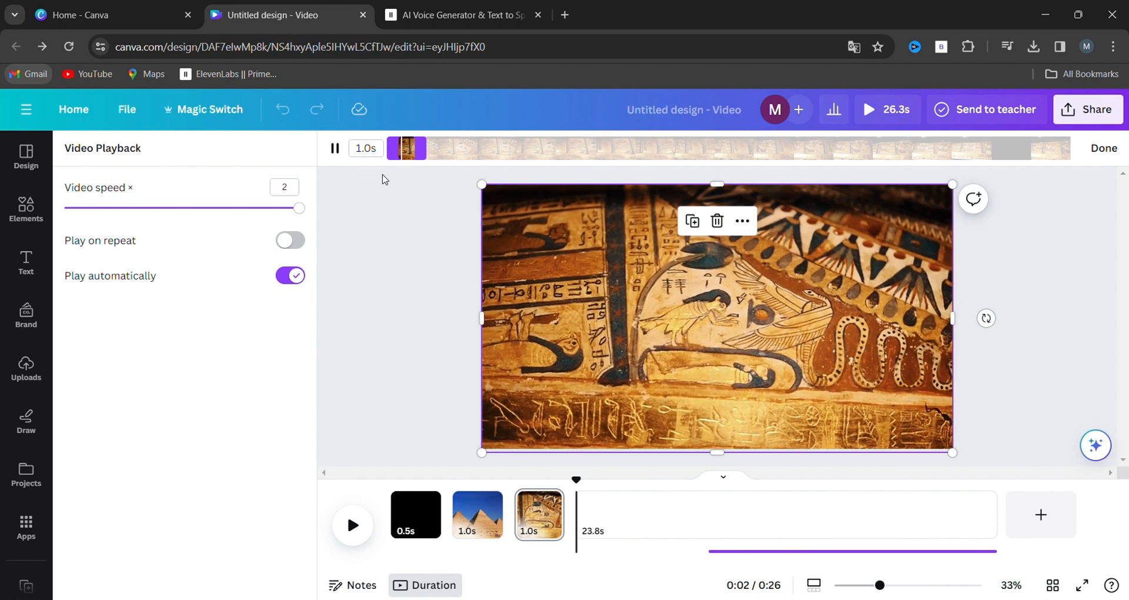
# Step: Search the elements library for further egypt videos and look through the available clips
pyautogui.click(26, 209)
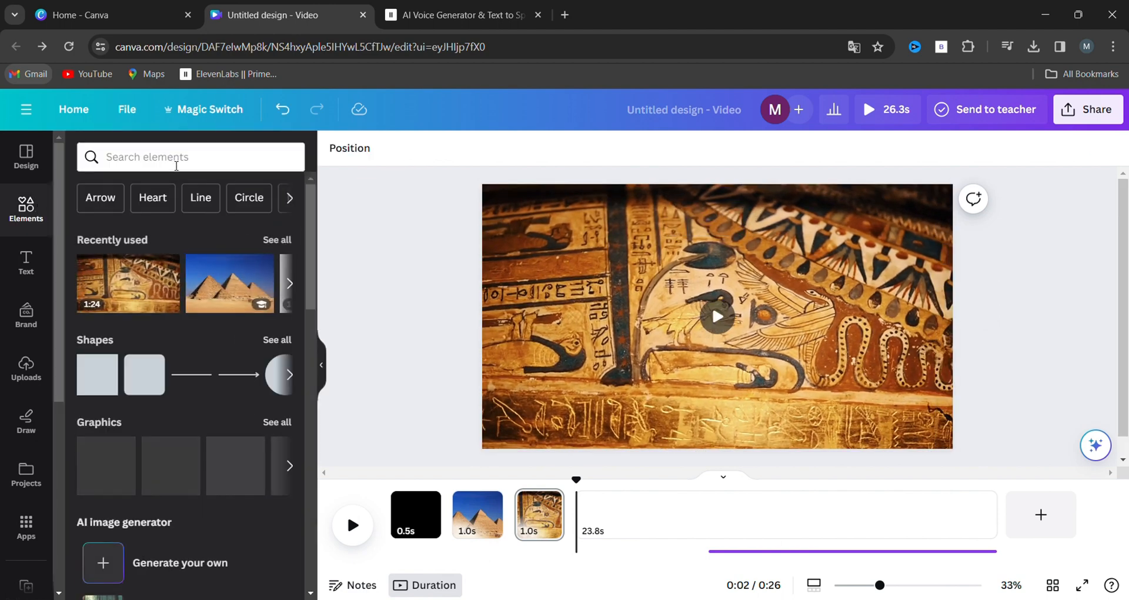
pyautogui.click(172, 167)
pyautogui.click(116, 222)
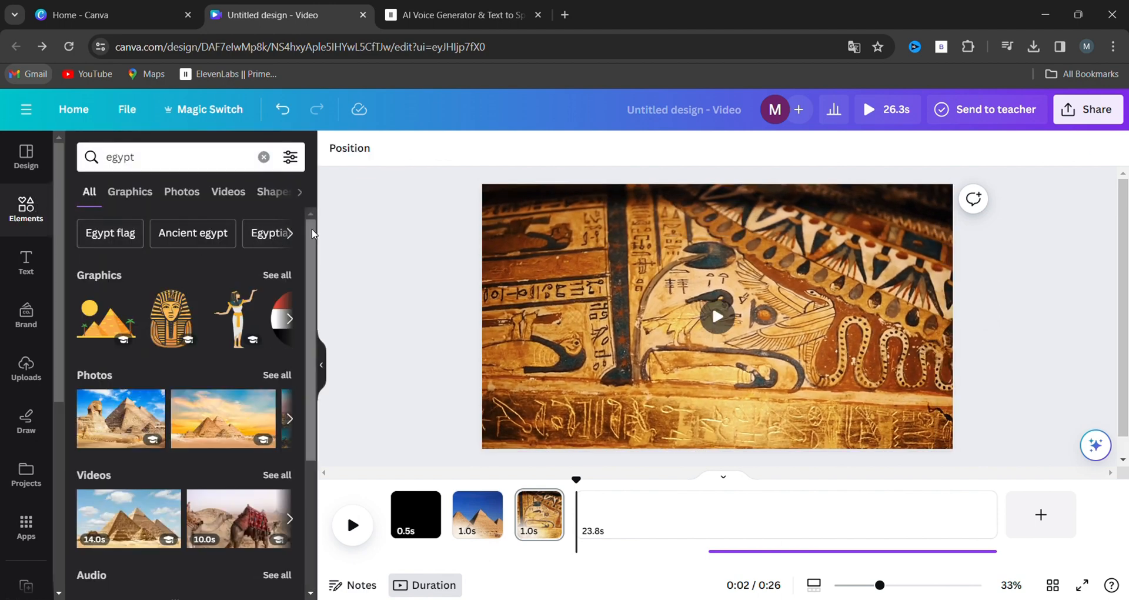
pyautogui.click(216, 191)
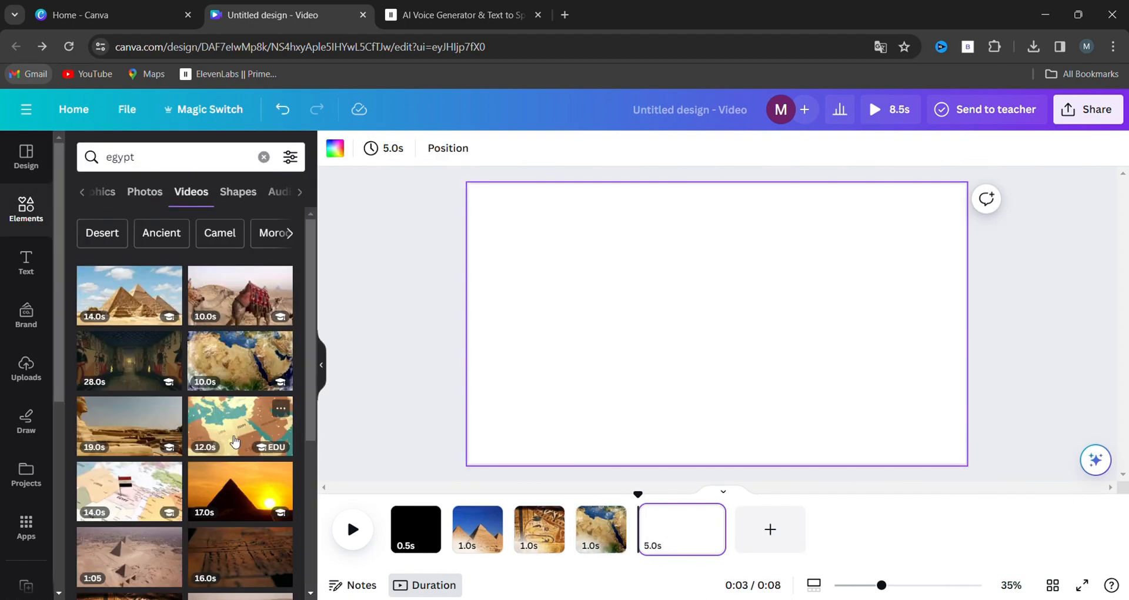
pyautogui.scroll(-5, 306, 480)
pyautogui.scroll(-1, 306, 481)
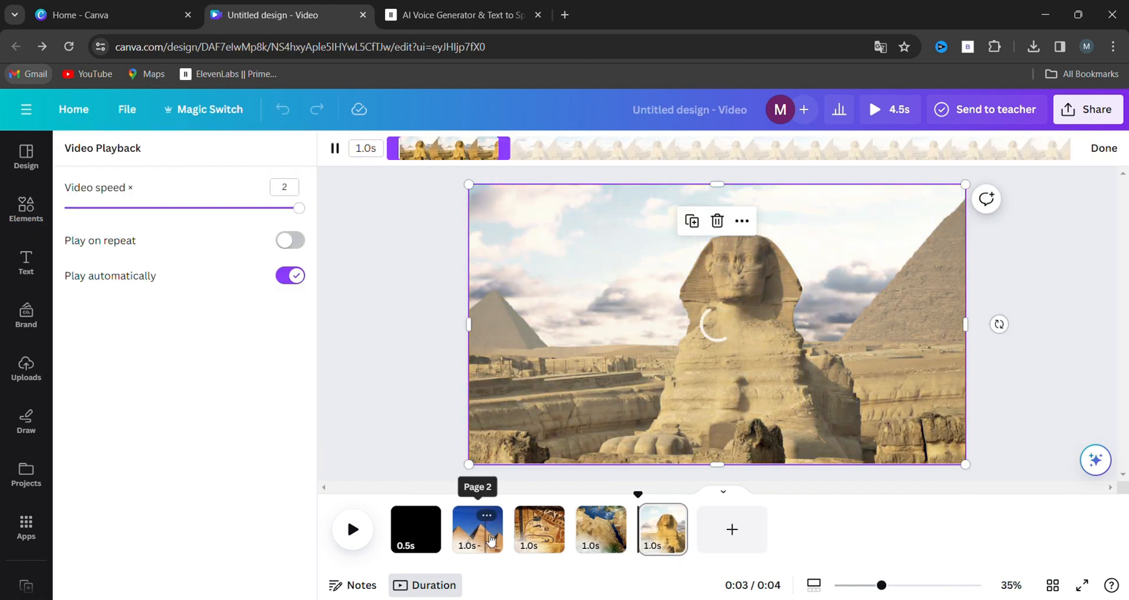
# Step: Remove the background from the three-pyramid photo on the second page with BG Remover
pyautogui.click(477, 528)
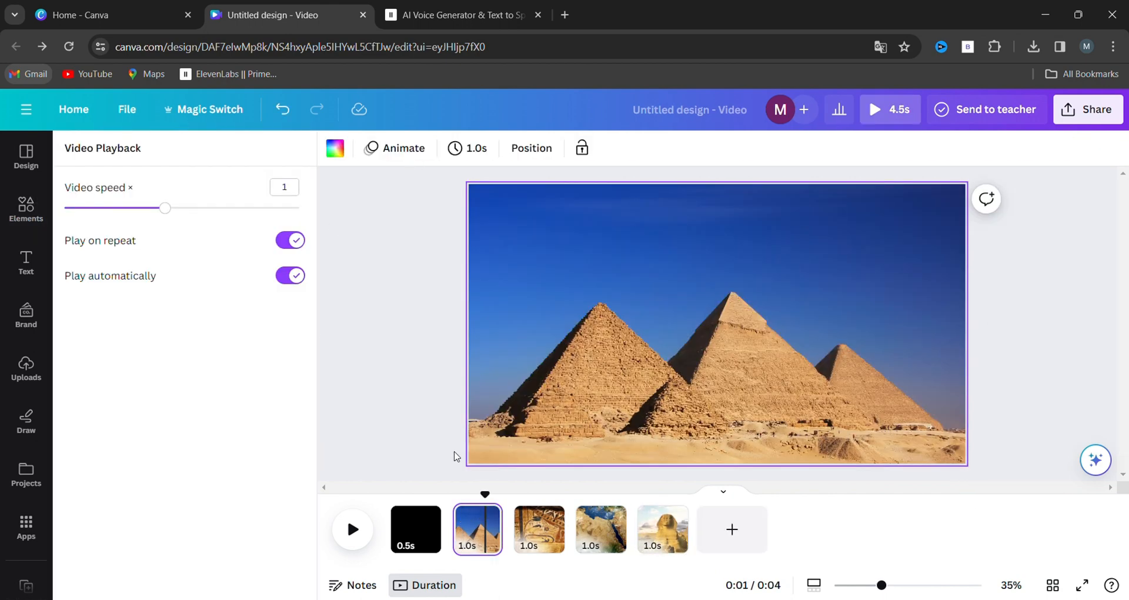
pyautogui.click(403, 192)
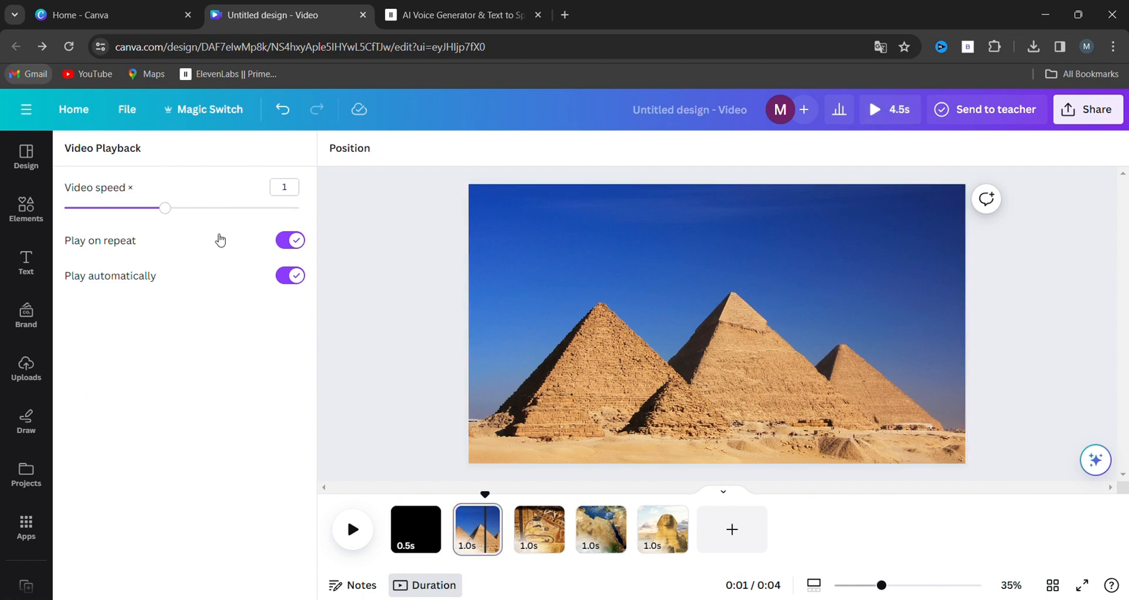
pyautogui.click(602, 341)
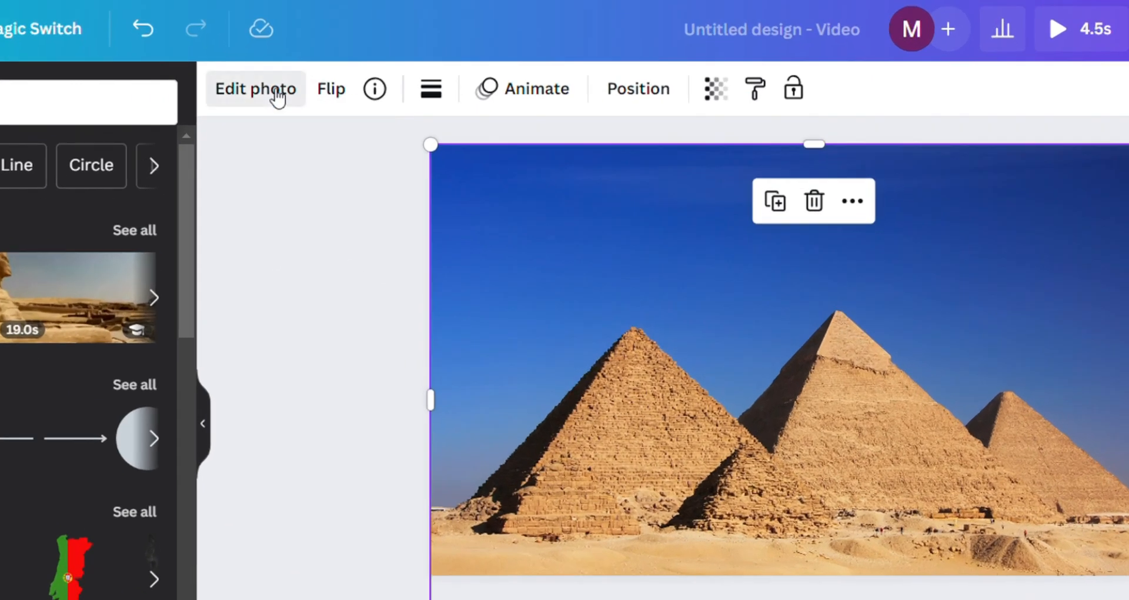
pyautogui.click(278, 97)
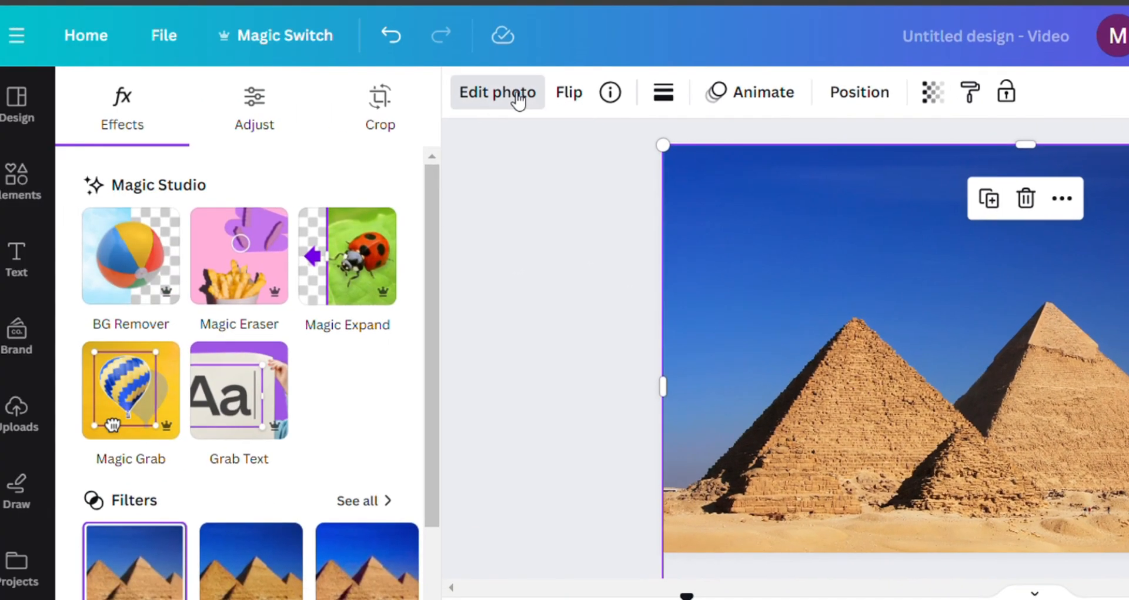
pyautogui.click(153, 257)
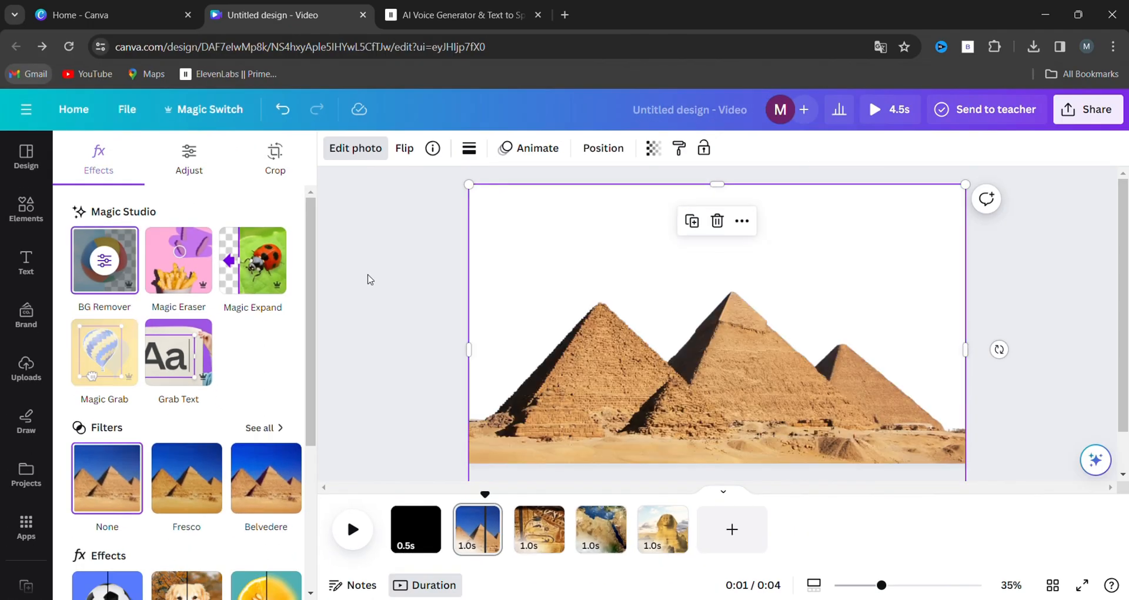
# Step: Search the elements library for sunset videos and place the 15.0 s red sunset clip over the whole pyramid page
pyautogui.click(25, 209)
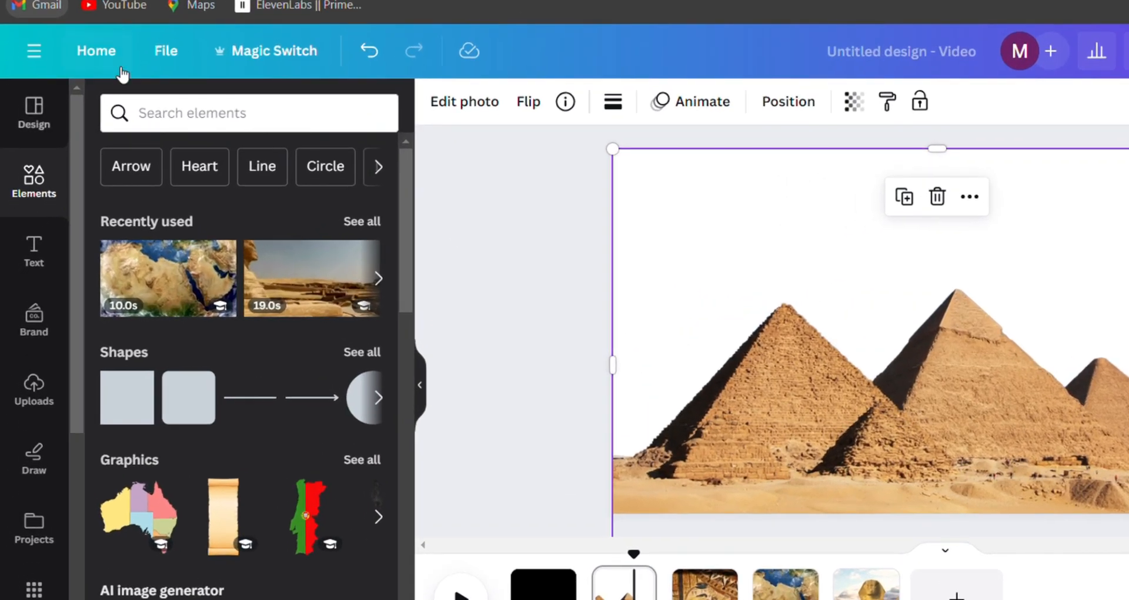
pyautogui.click(164, 115)
pyautogui.write('sun')
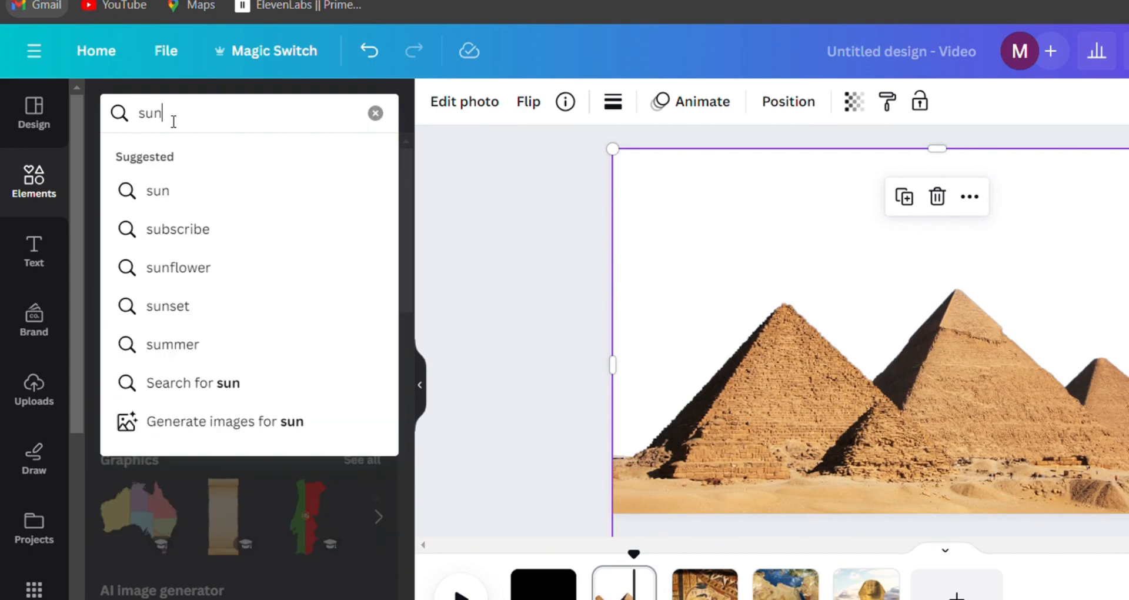
pyautogui.write('set')
pyautogui.press('Return')
pyautogui.click(229, 198)
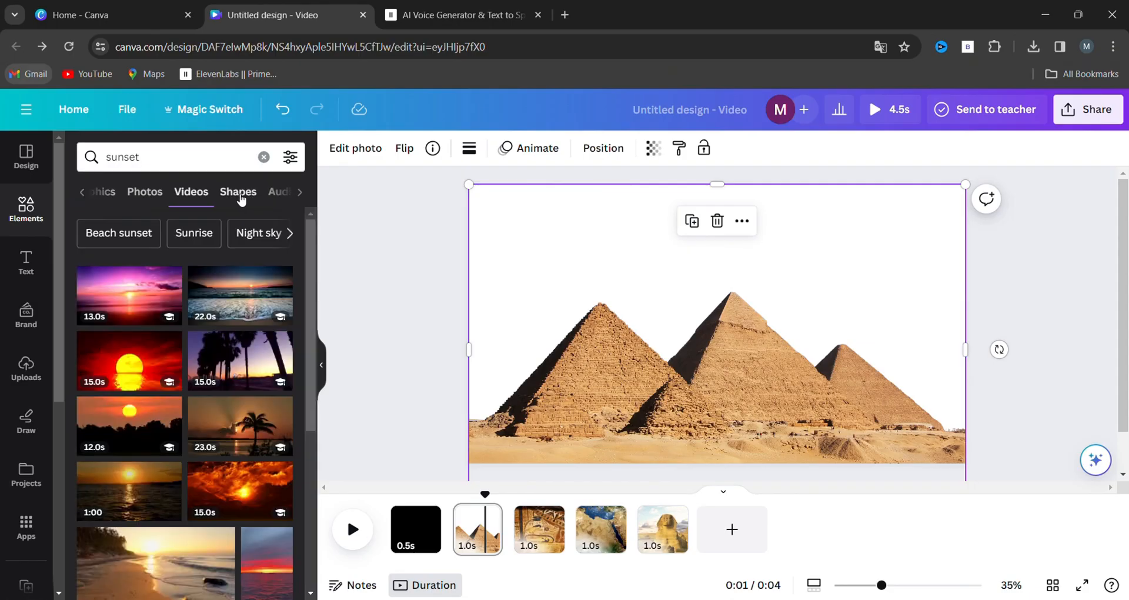
pyautogui.click(129, 359)
pyautogui.moveTo(586, 304); pyautogui.dragTo(536, 276)
pyautogui.moveTo(865, 407); pyautogui.dragTo(965, 464)
# Step: Move the sunset video layer behind the pyramid cutout
pyautogui.click(740, 147)
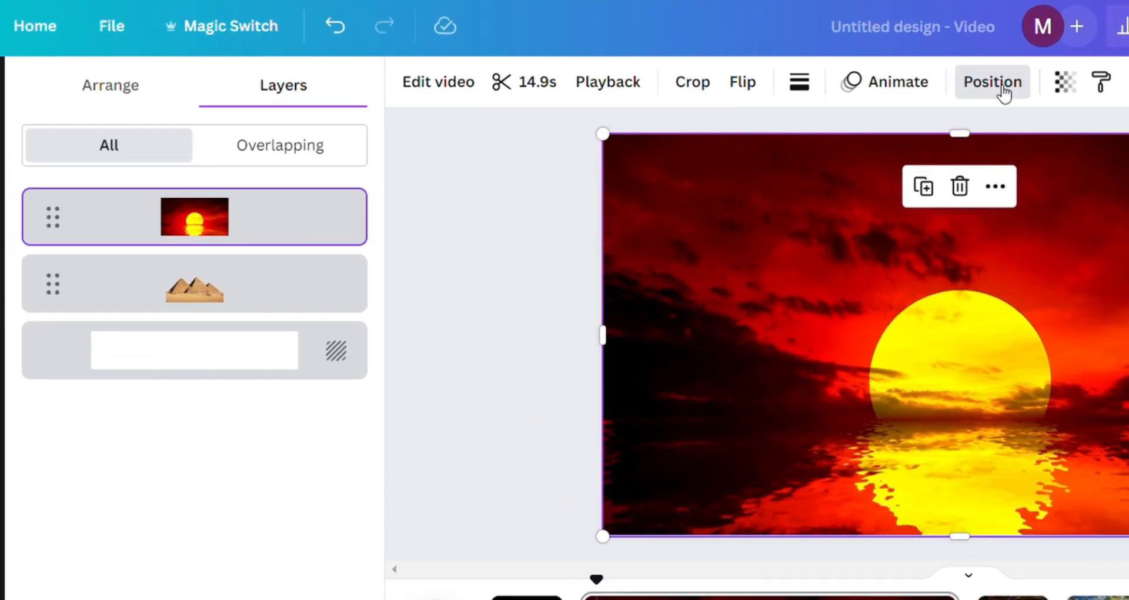
pyautogui.click(280, 145)
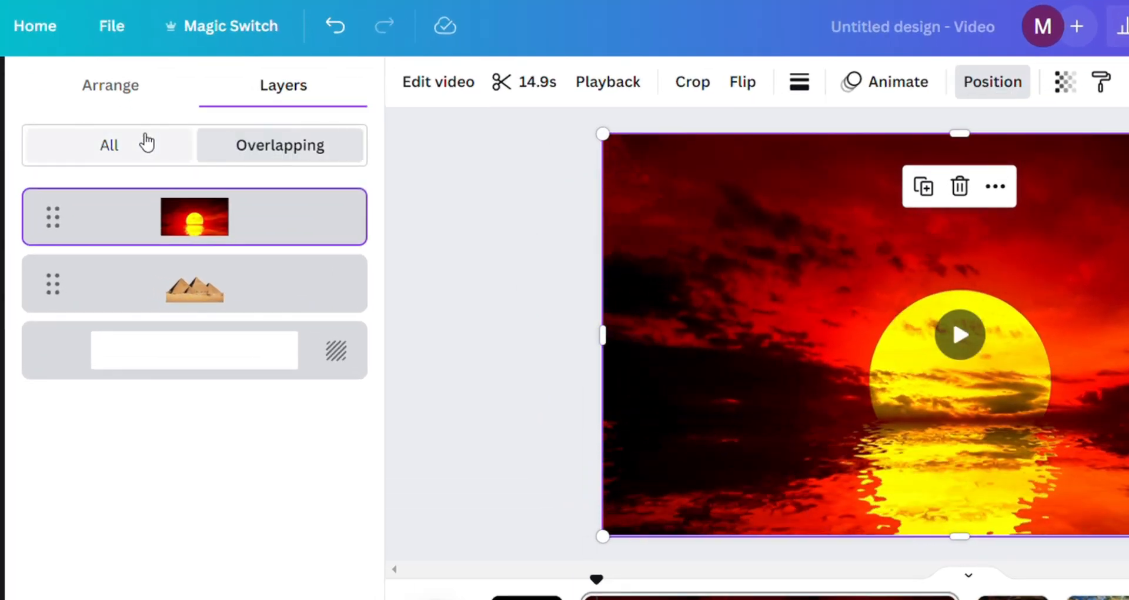
pyautogui.click(110, 85)
pyautogui.click(254, 133)
pyautogui.click(283, 86)
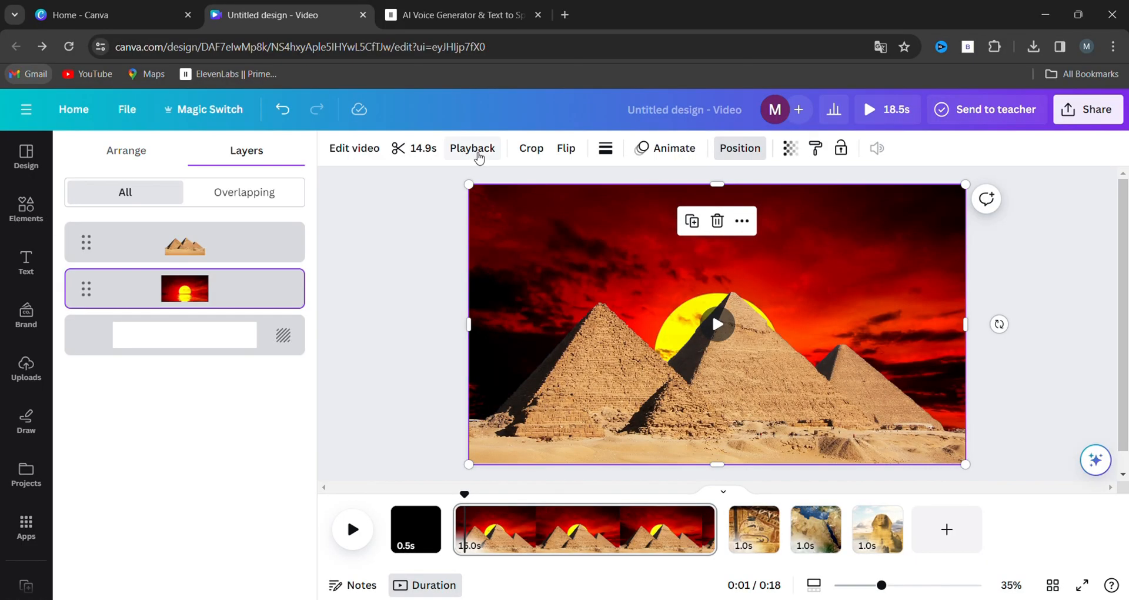
# Step: Set the sunset video's playback speed to 2 and trim the clip to 1.0 s
pyautogui.click(480, 155)
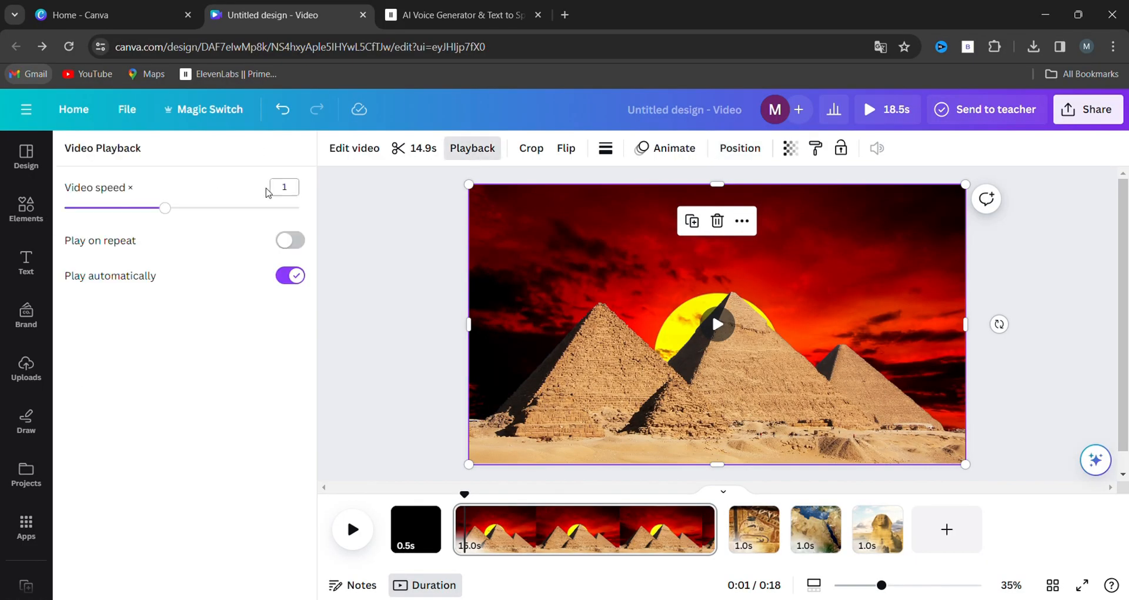
pyautogui.moveTo(166, 208); pyautogui.dragTo(367, 220)
pyautogui.click(408, 149)
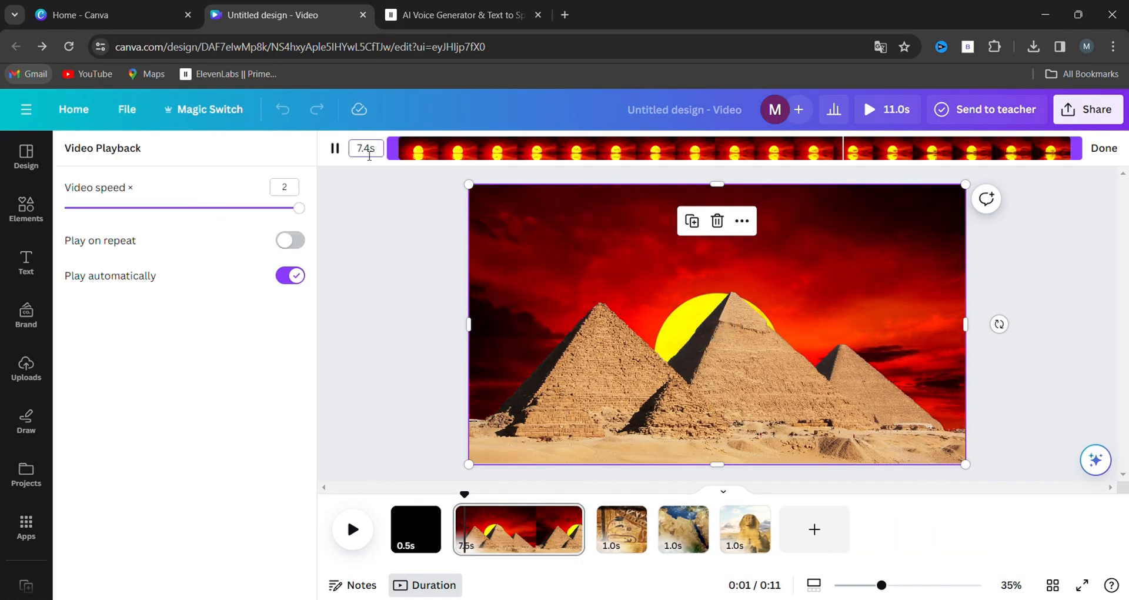
pyautogui.doubleClick(367, 149)
pyautogui.write('1')
pyautogui.press('Return')
# Step: Search the elements library for camera overlay videos and place the 15.0 s scratched film clip over the whole pyramid sunset page
pyautogui.click(568, 376)
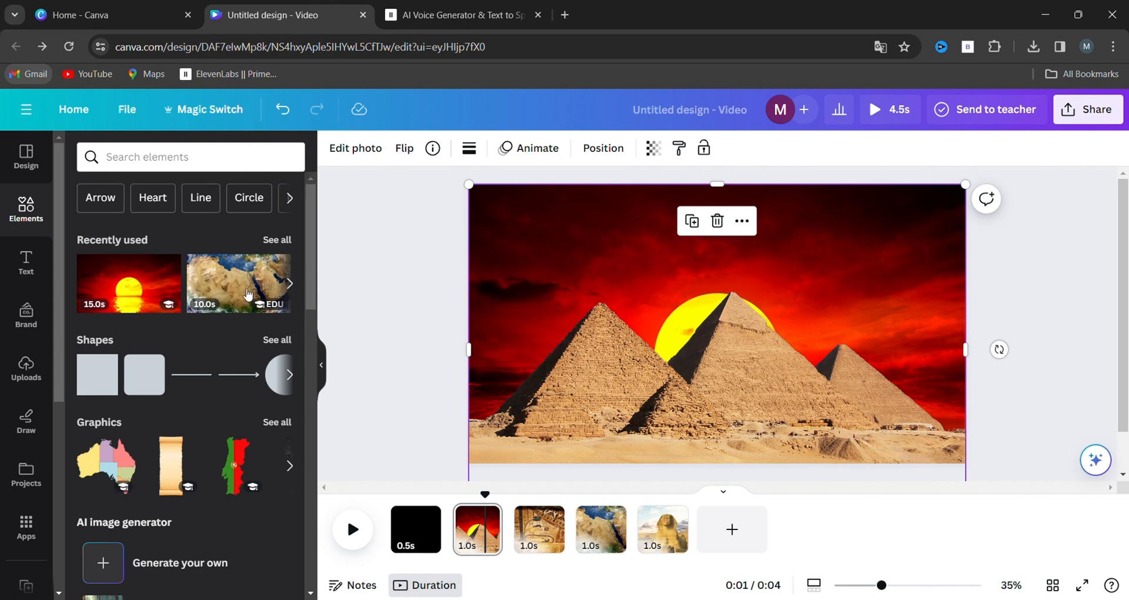
pyautogui.click(169, 158)
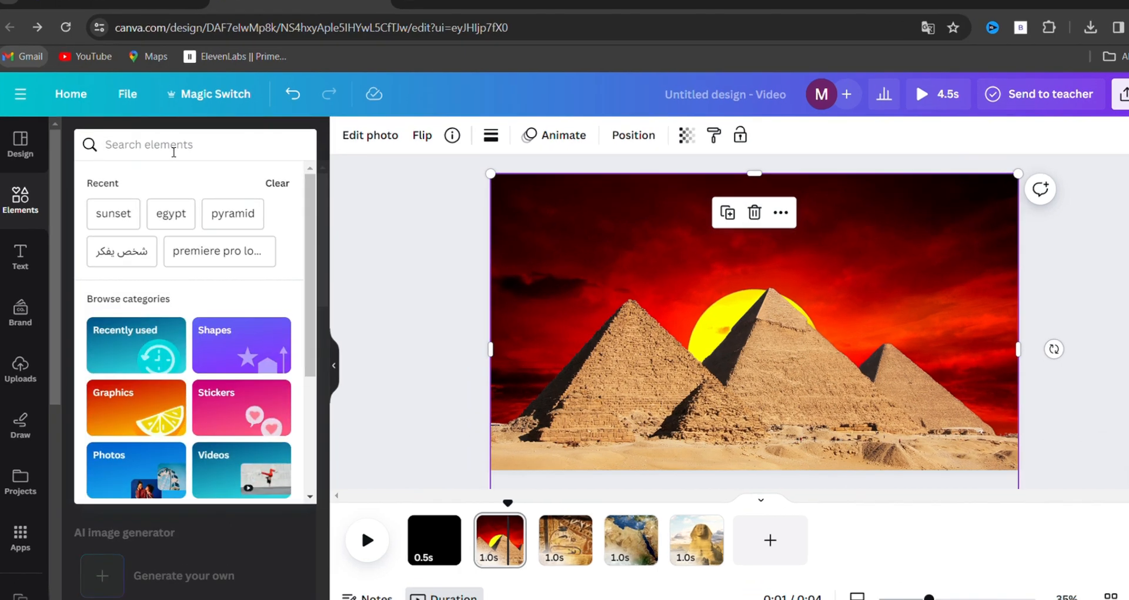
pyautogui.write('camera overlay')
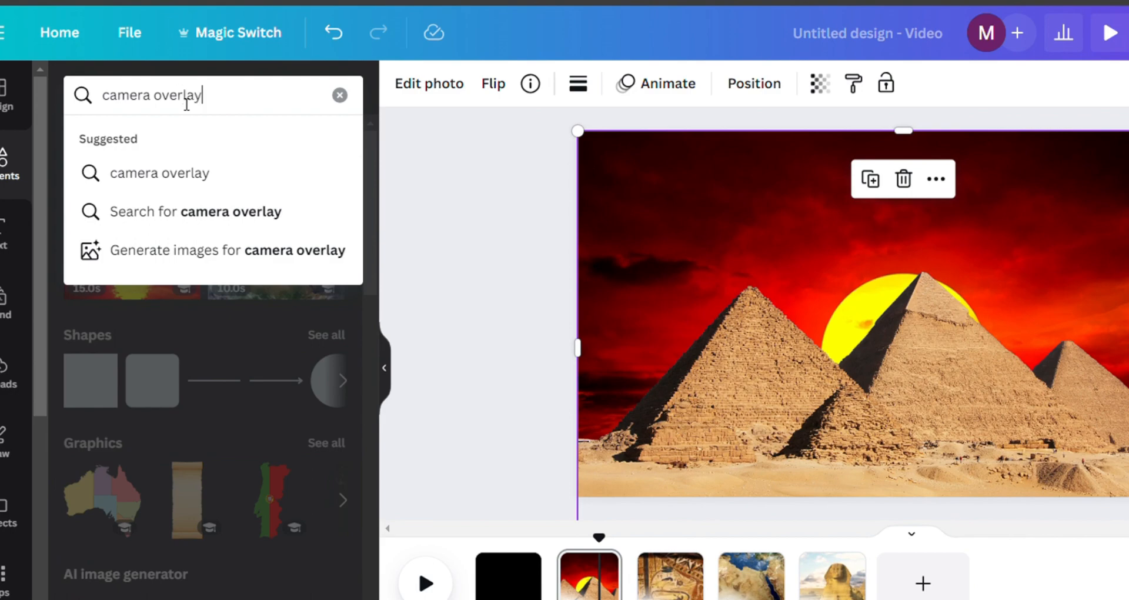
pyautogui.press('Return')
pyautogui.click(191, 192)
pyautogui.click(240, 423)
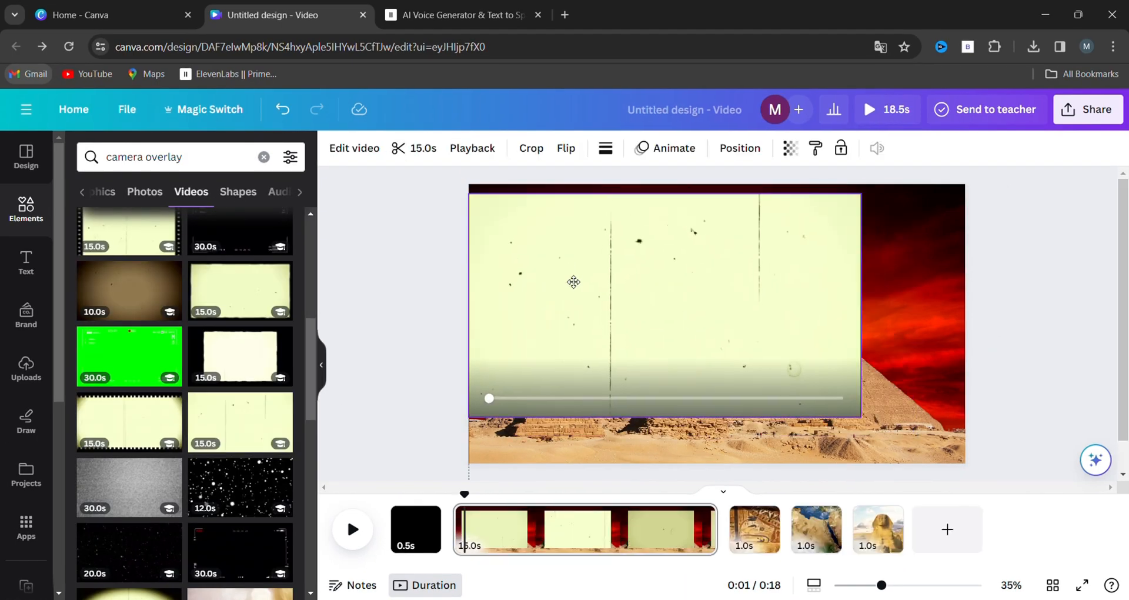
pyautogui.moveTo(861, 416); pyautogui.dragTo(966, 466)
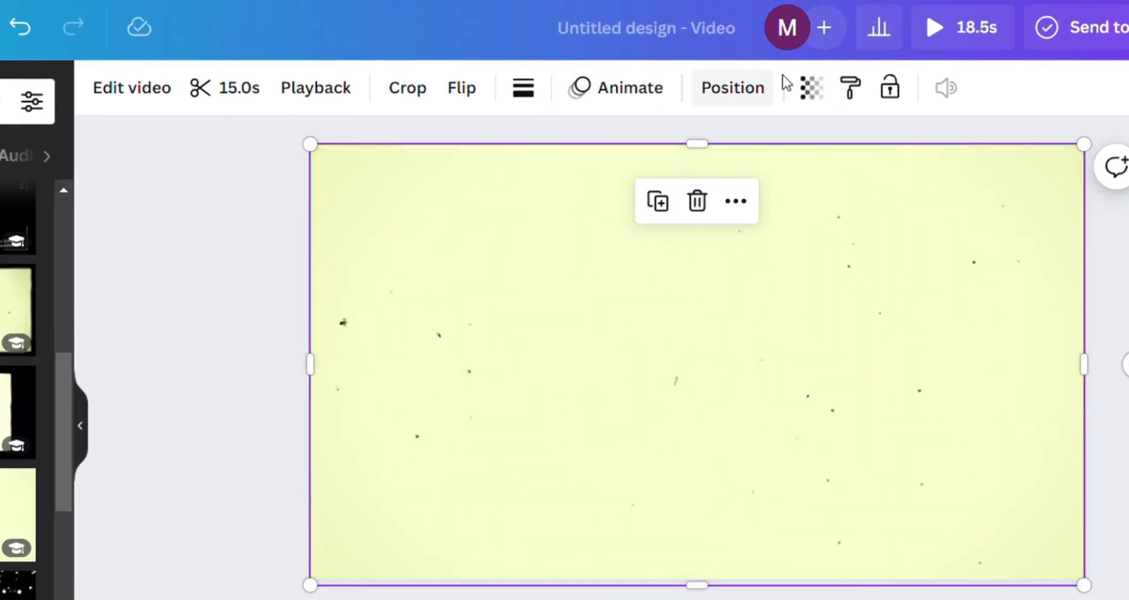
# Step: Set the scratched film overlay's transparency to 20 and open its duration for trimming
pyautogui.click(790, 148)
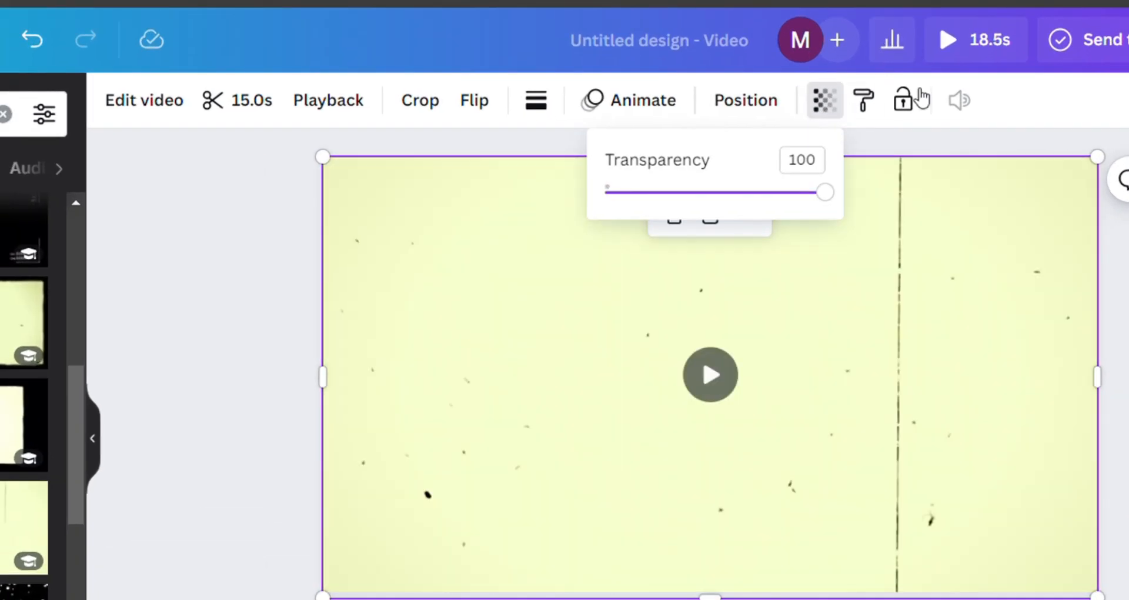
pyautogui.moveTo(825, 191); pyautogui.dragTo(638, 192)
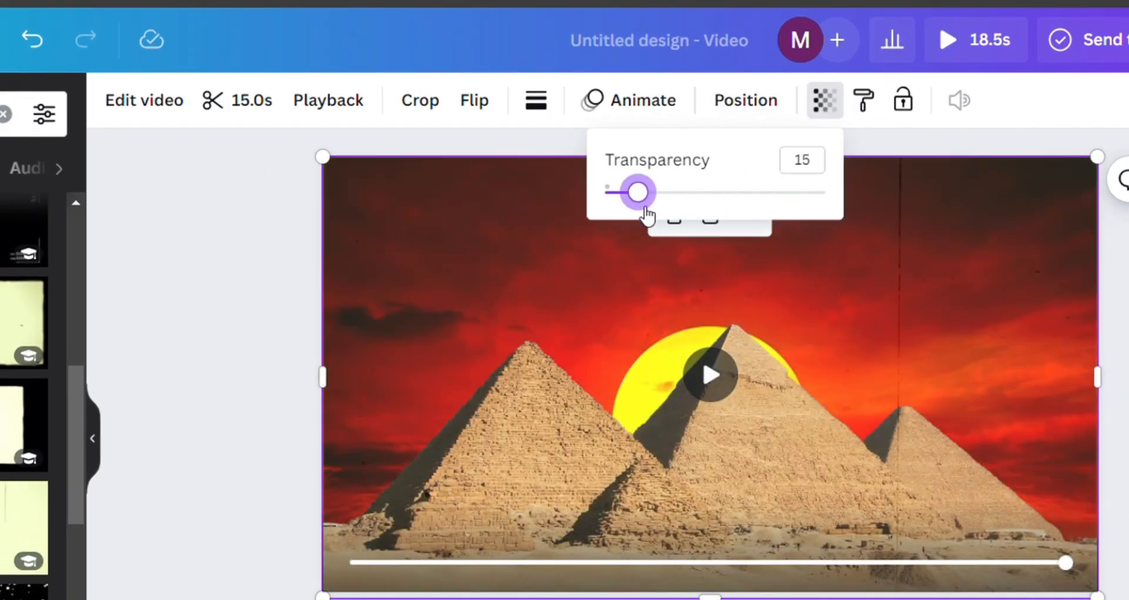
pyautogui.click(801, 160)
pyautogui.write('20')
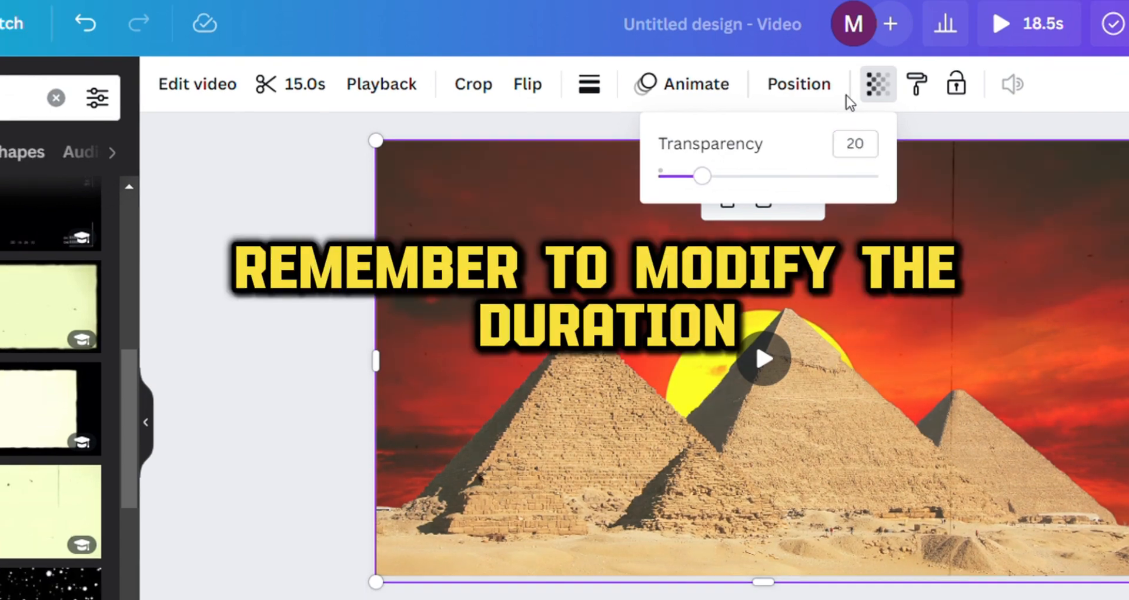
pyautogui.click(322, 87)
pyautogui.click(221, 88)
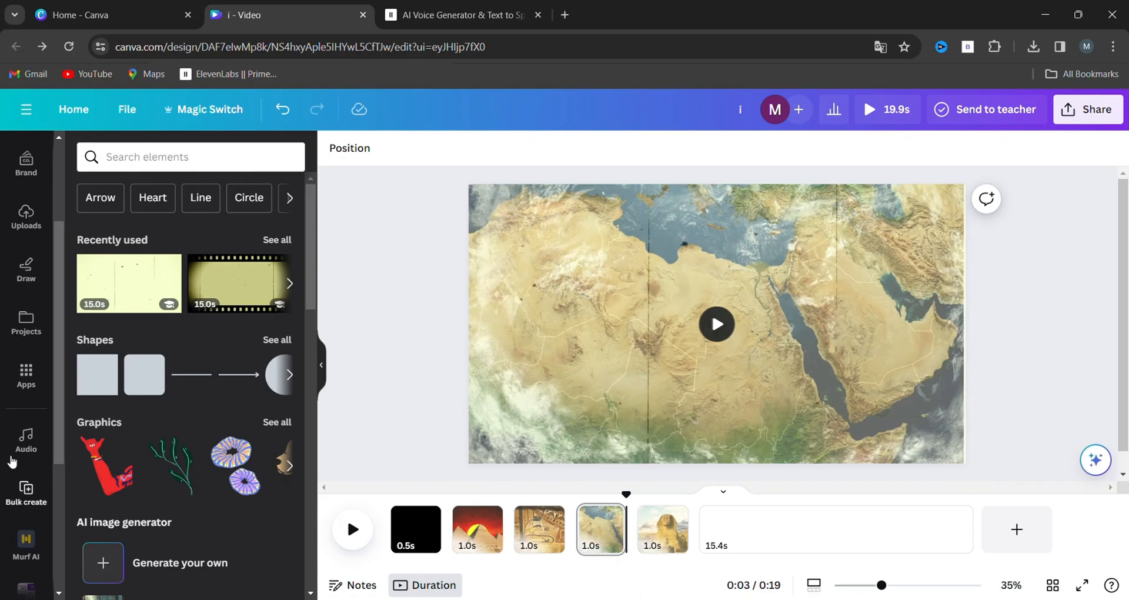
# Step: Search the audio library for boom and add the Lifi (Dark boom) sound effect to the timeline
pyautogui.click(17, 453)
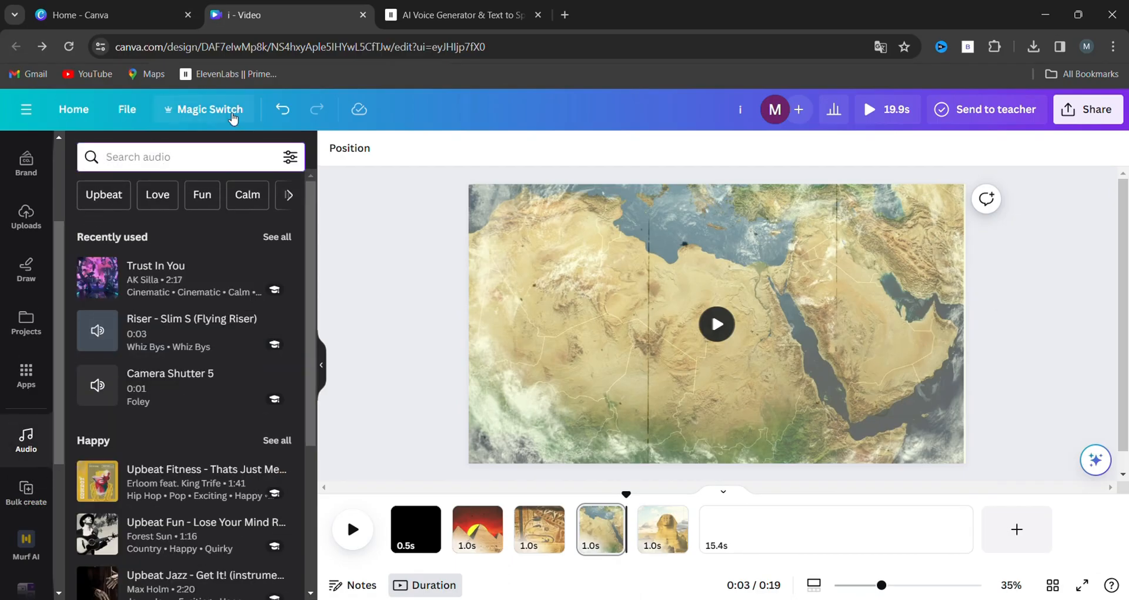
pyautogui.click(230, 150)
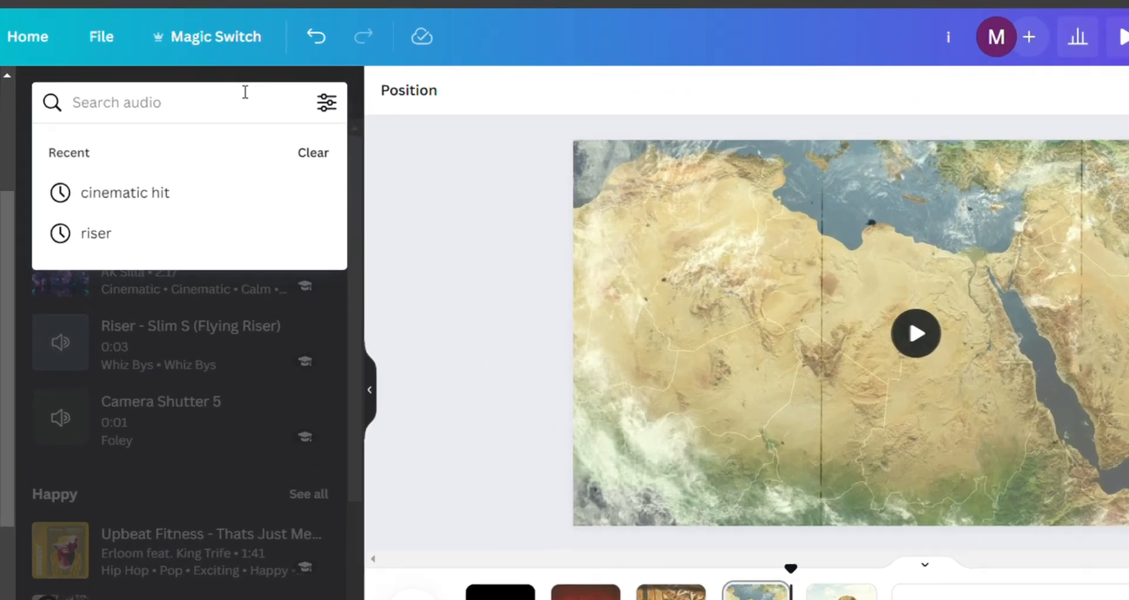
pyautogui.write('boo')
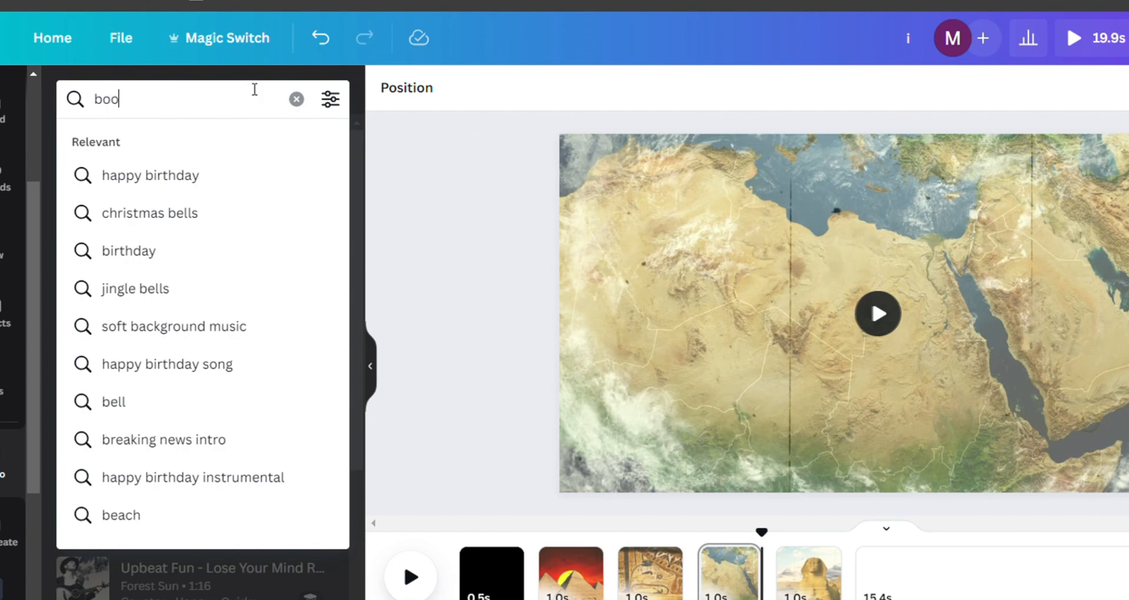
pyautogui.write('m')
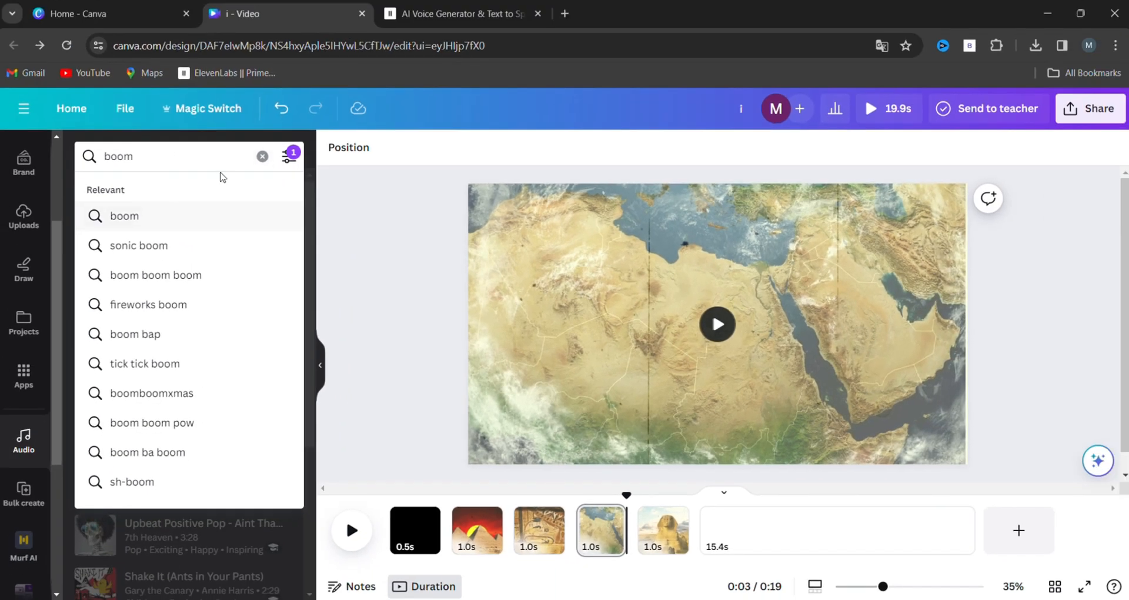
pyautogui.press('Return')
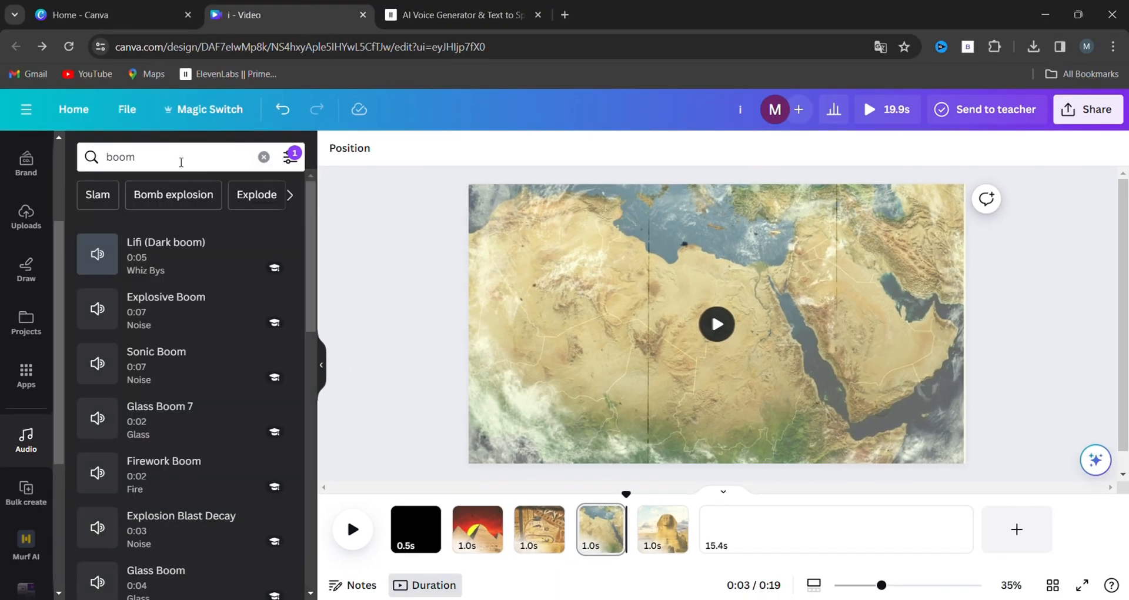
pyautogui.click(181, 253)
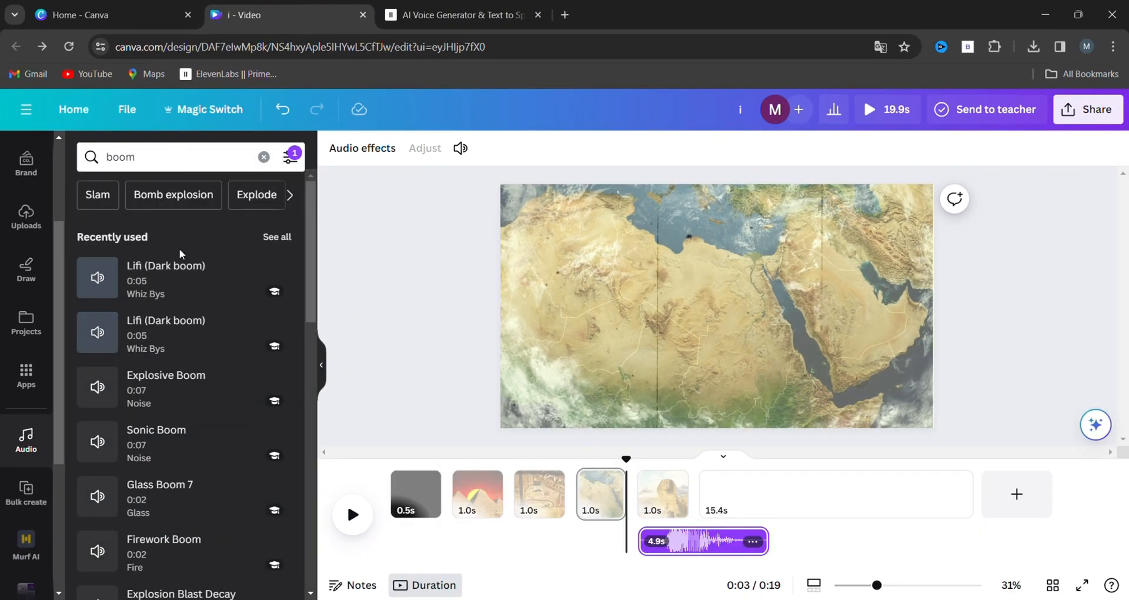
# Step: Find Camera Shutter 5 among the camera sounds in the audio library and place copies of it at the pyramid page and following pages
pyautogui.click(200, 160)
pyautogui.write('cem')
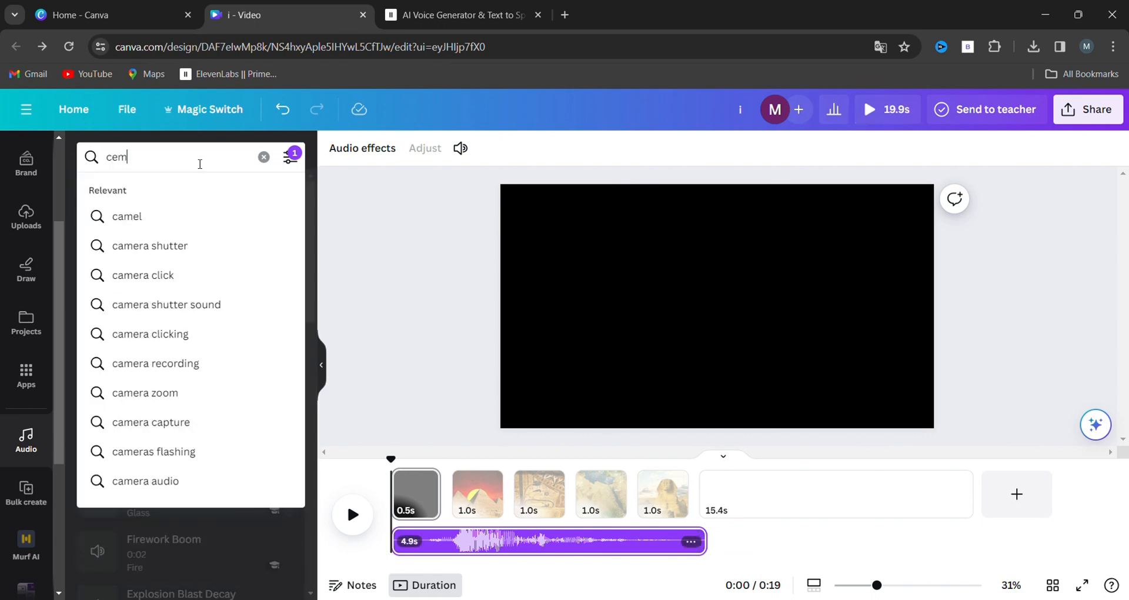
pyautogui.press('BackSpace')
pyautogui.press('BackSpace')
pyautogui.write('amera')
pyautogui.press('Return')
pyautogui.scroll(-4, 110, 388)
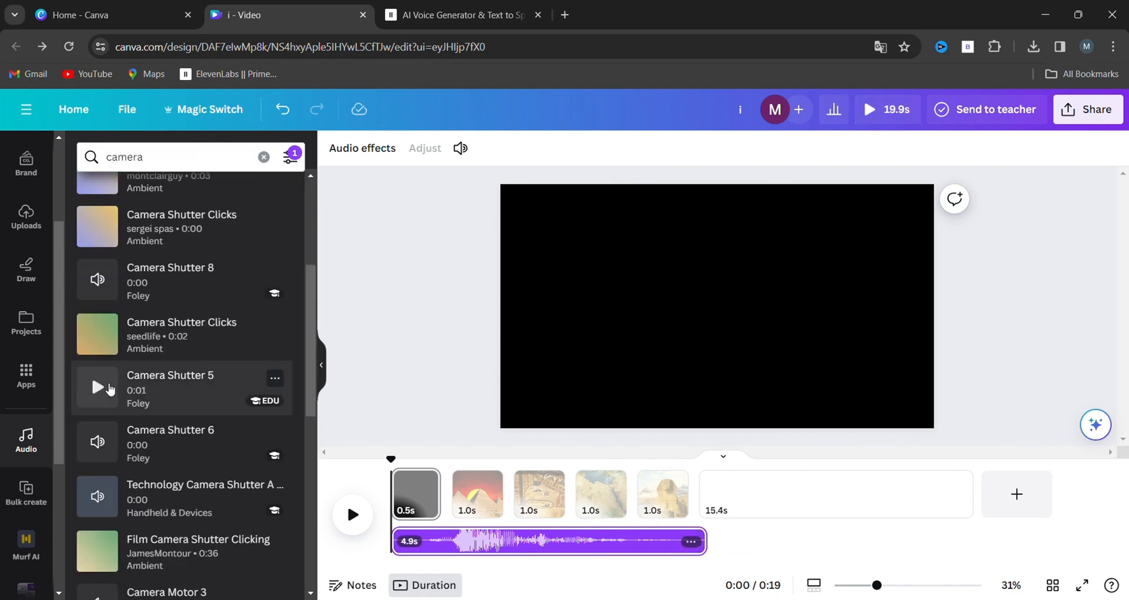
pyautogui.click(179, 395)
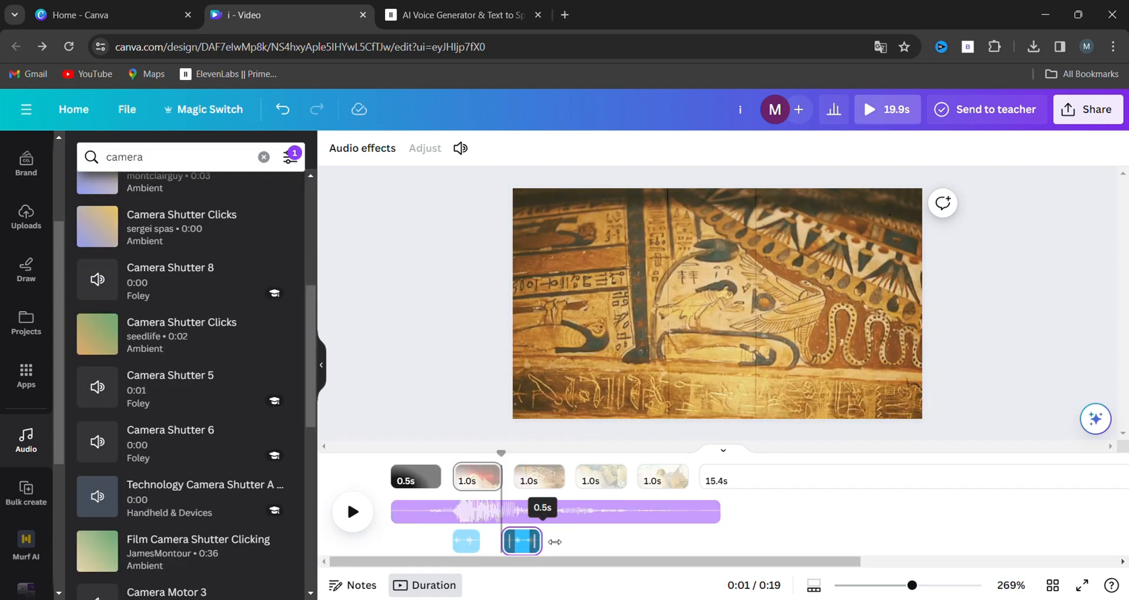
pyautogui.hotkey('ctrl', 'd')
pyautogui.hotkey('ctrl', 'd')
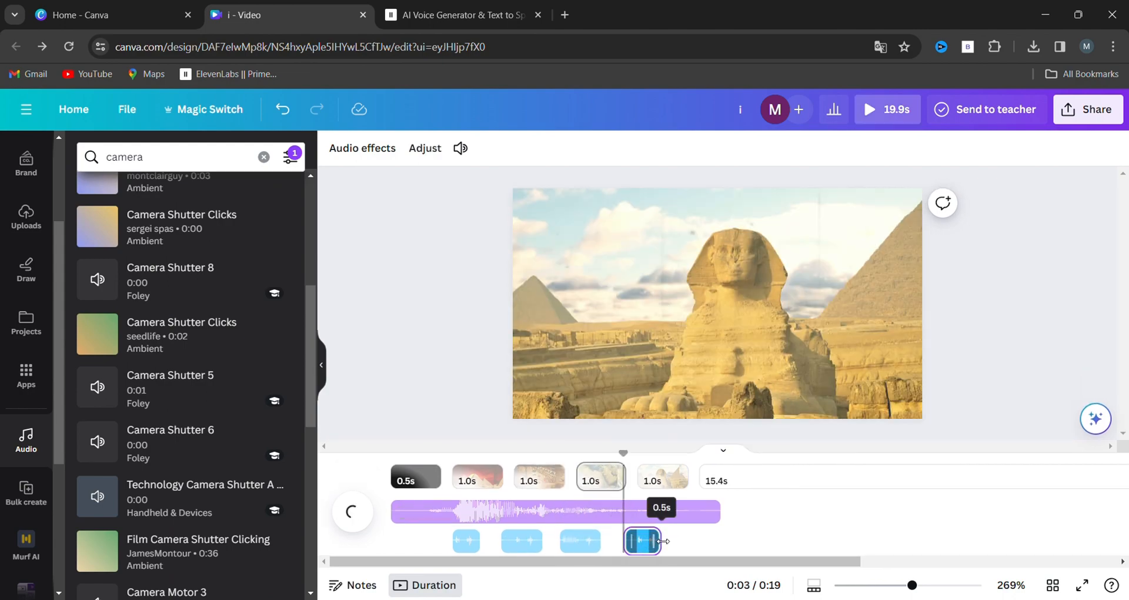
# Step: Set the volume of each of the four camera shutter sounds to 80
pyautogui.click(466, 547)
pyautogui.click(468, 148)
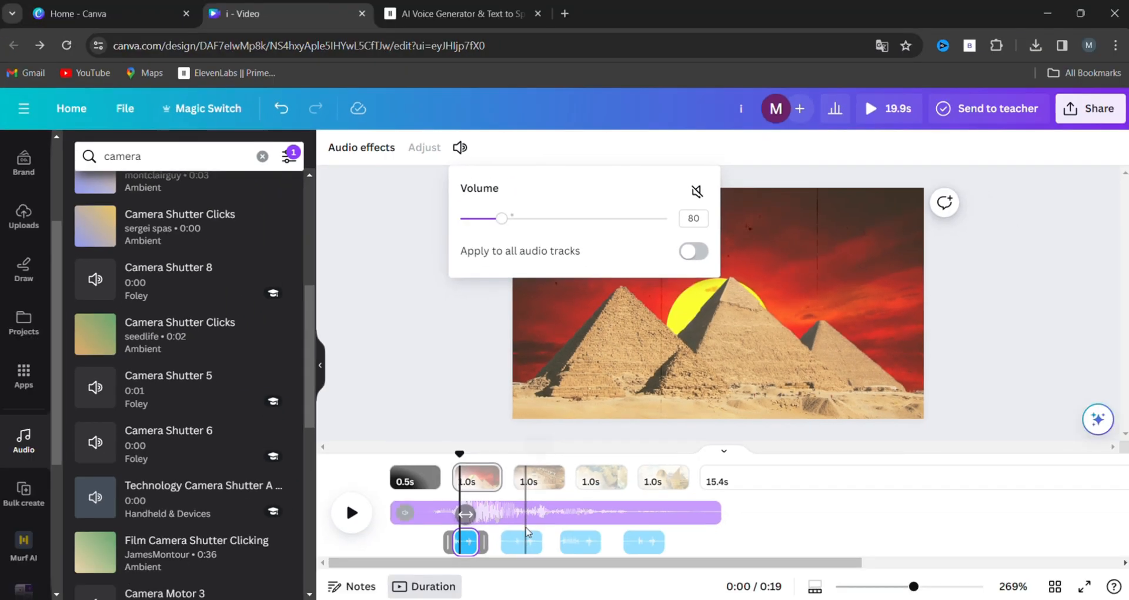
pyautogui.click(522, 541)
pyautogui.click(579, 540)
pyautogui.click(644, 540)
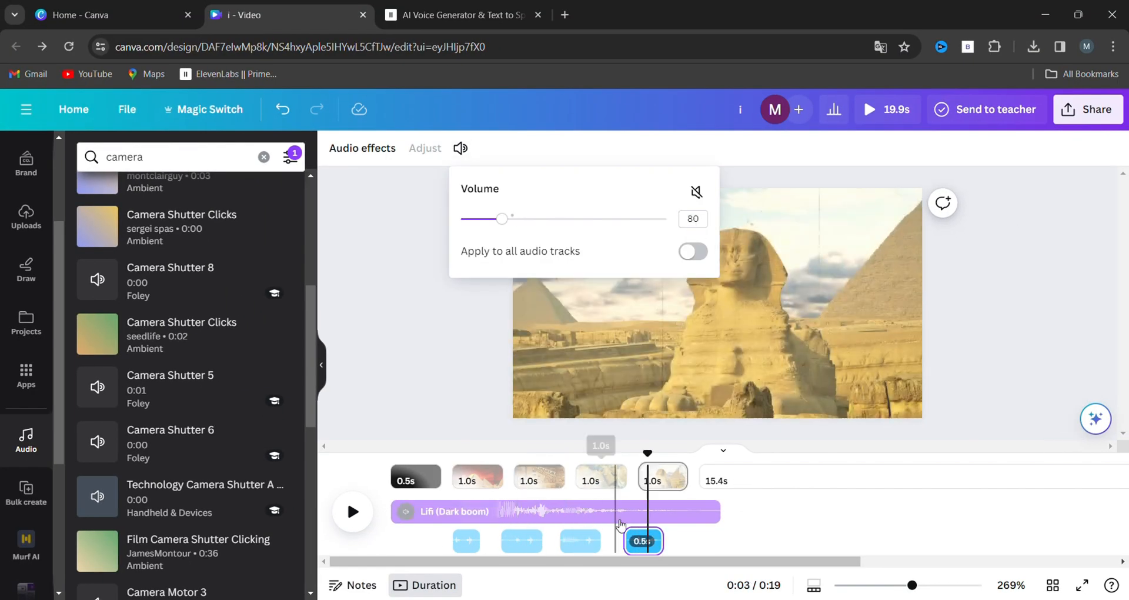
# Step: Search the audio library for riser sounds and shift the upper 4.4 s riser slightly earlier to line up with the riser below it
pyautogui.tripleClick(182, 158)
pyautogui.write('riser')
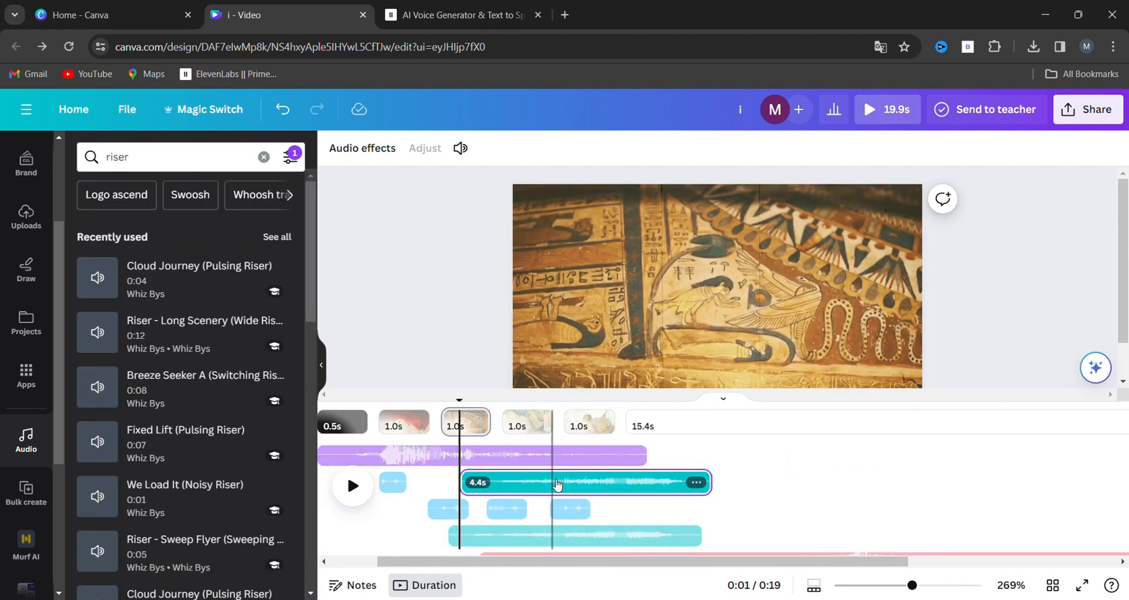
pyautogui.moveTo(558, 484); pyautogui.dragTo(546, 484)
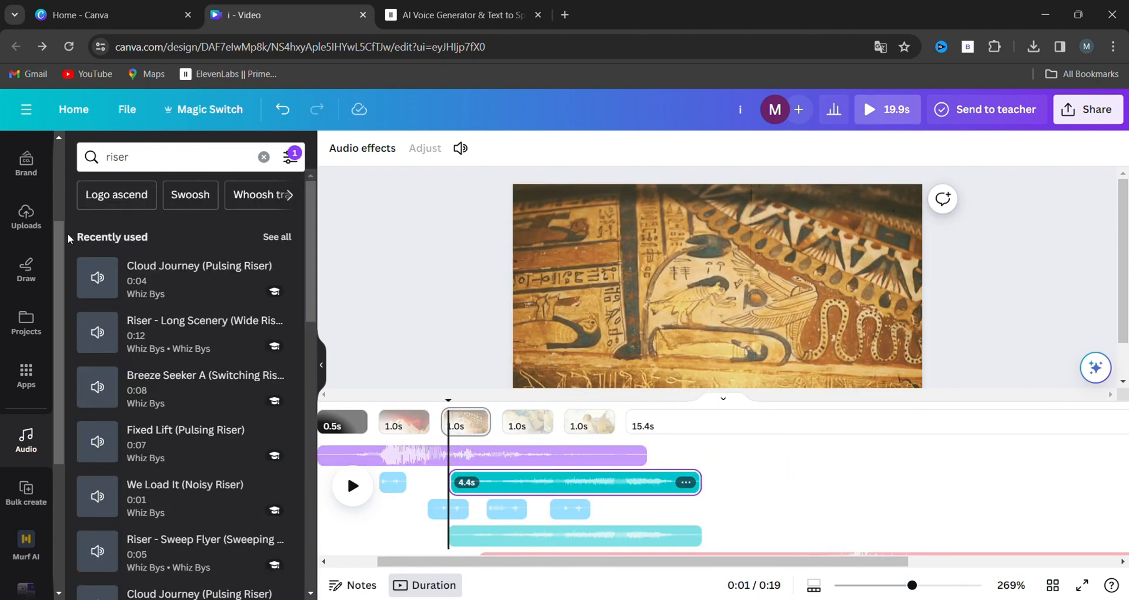
# Step: Search the elements library for camels and add the 38.0 s camel caravan sunset video
pyautogui.scroll(3, 35, 236)
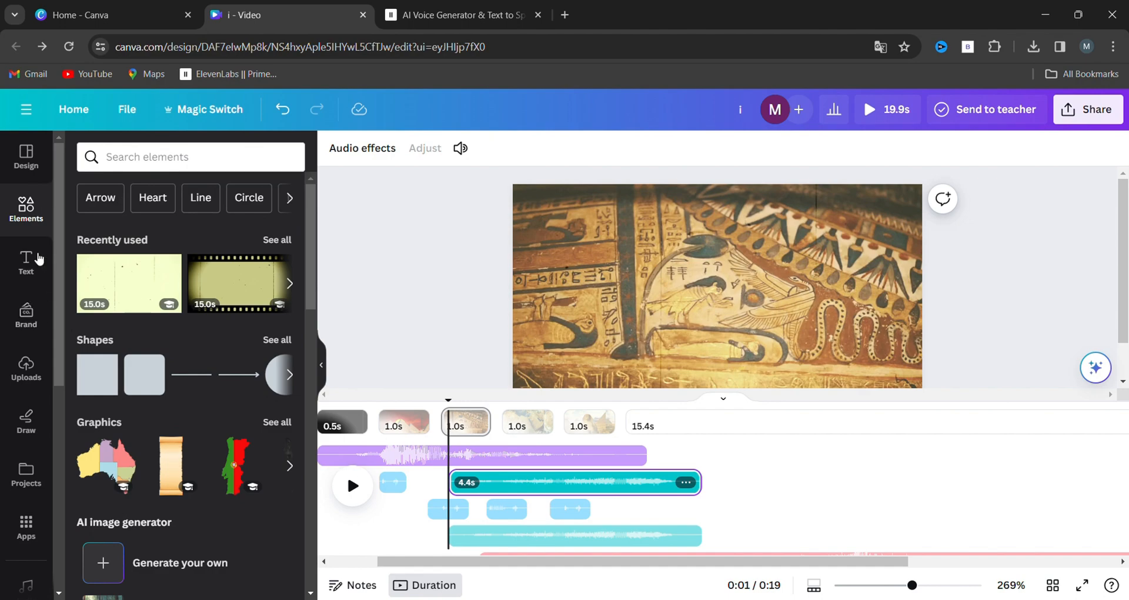
pyautogui.click(147, 157)
pyautogui.write('camels')
pyautogui.press('Return')
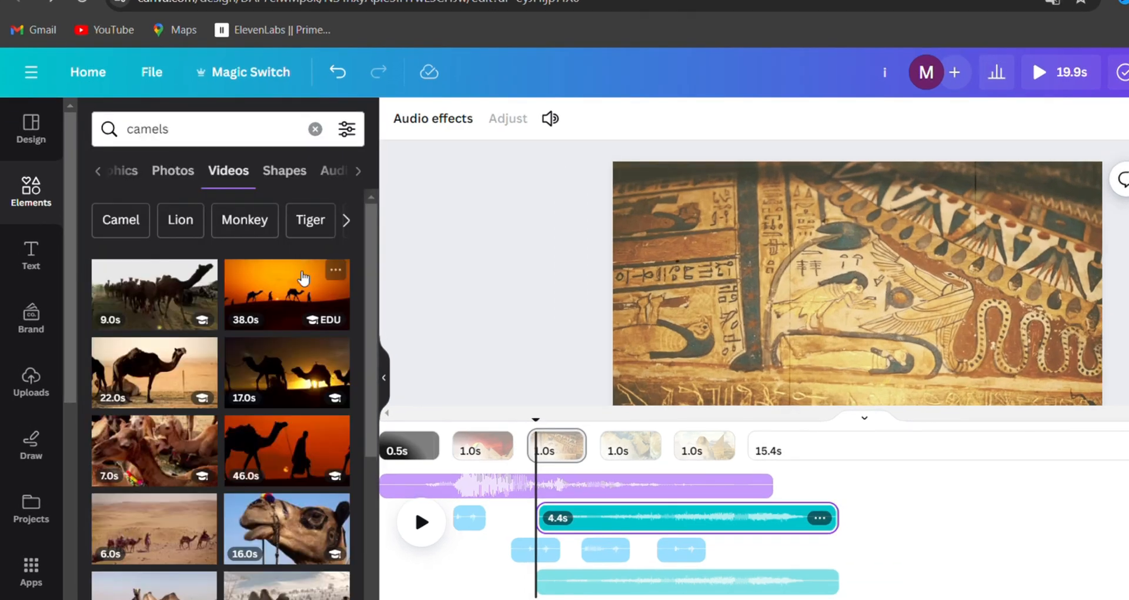
pyautogui.click(303, 277)
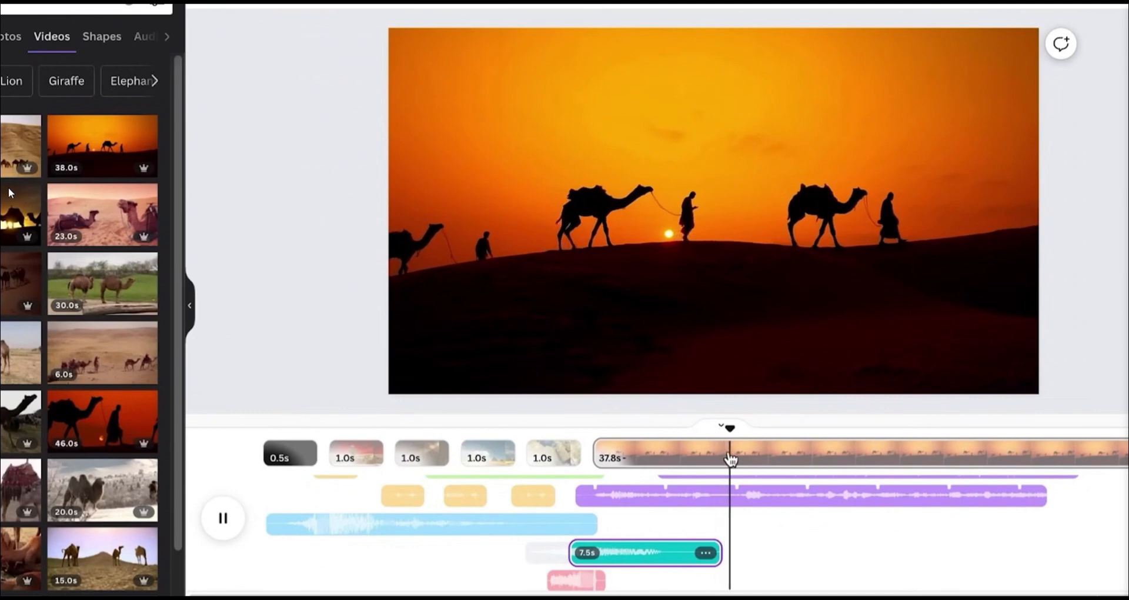
# Step: Split the camel caravan page at the playhead so its first part lasts 6.1 s
pyautogui.moveTo(732, 432); pyautogui.dragTo(670, 441)
pyautogui.press('space')
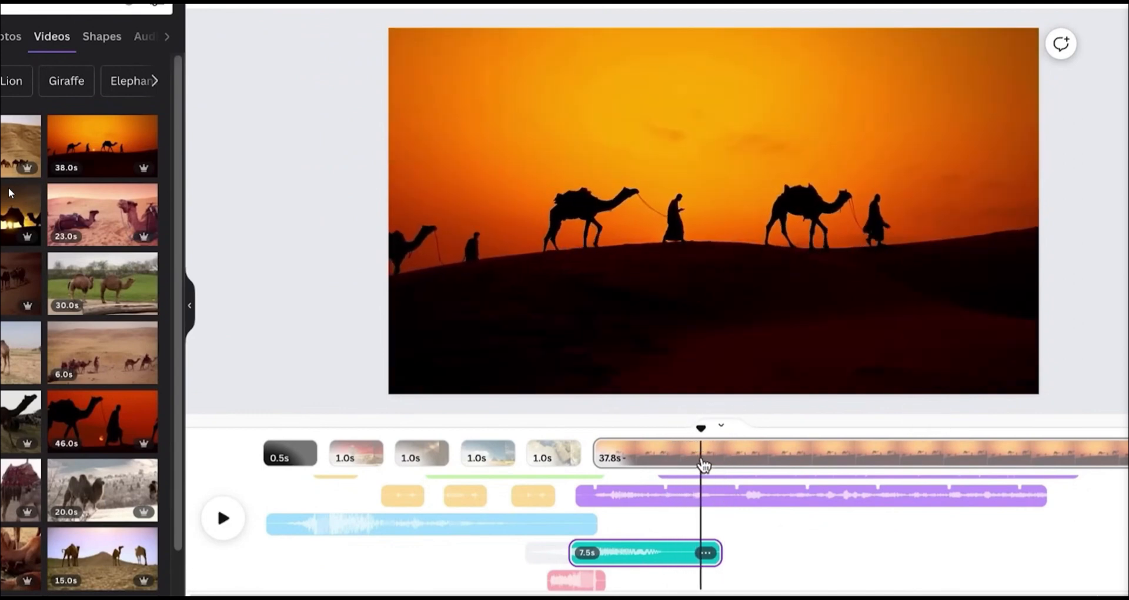
pyautogui.click(704, 465)
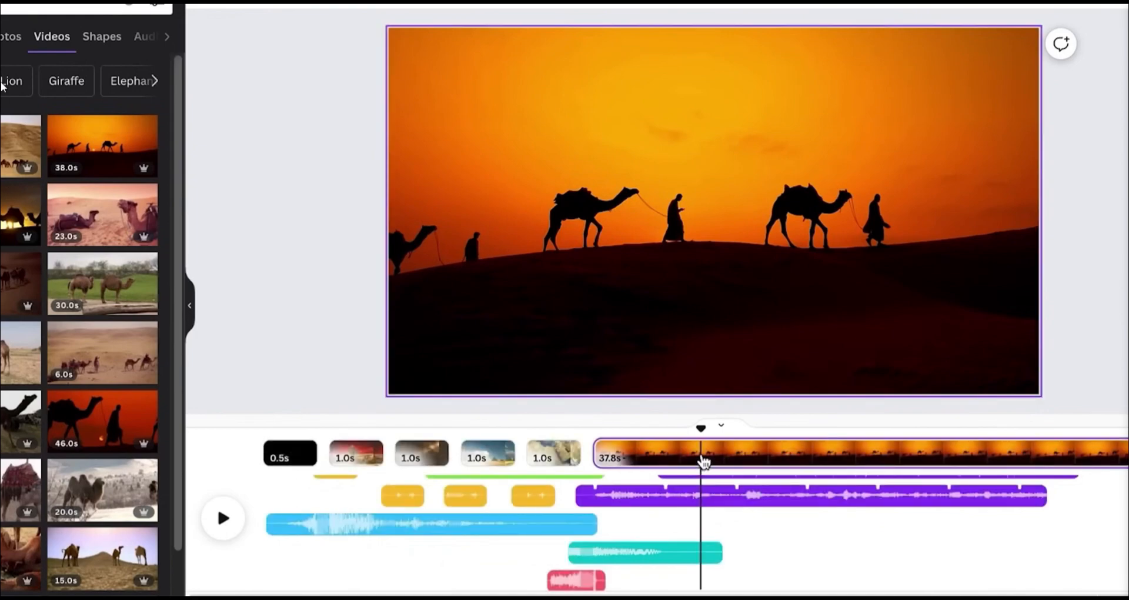
pyautogui.rightClick(704, 463)
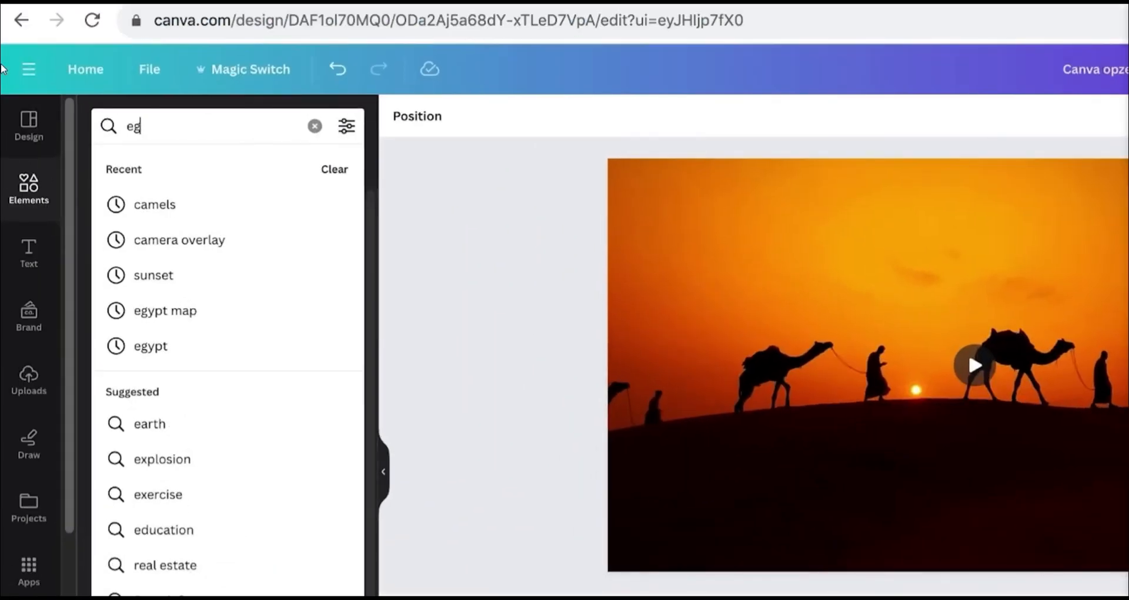
# Step: Search for egyptian pyramids videos and place the 24.0 s aerial pyramid clip over the whole page following the camel scene
pyautogui.write('ypt m')
pyautogui.press('BackSpace')
pyautogui.press('BackSpace')
pyautogui.write('ian pyramids')
pyautogui.press('Return')
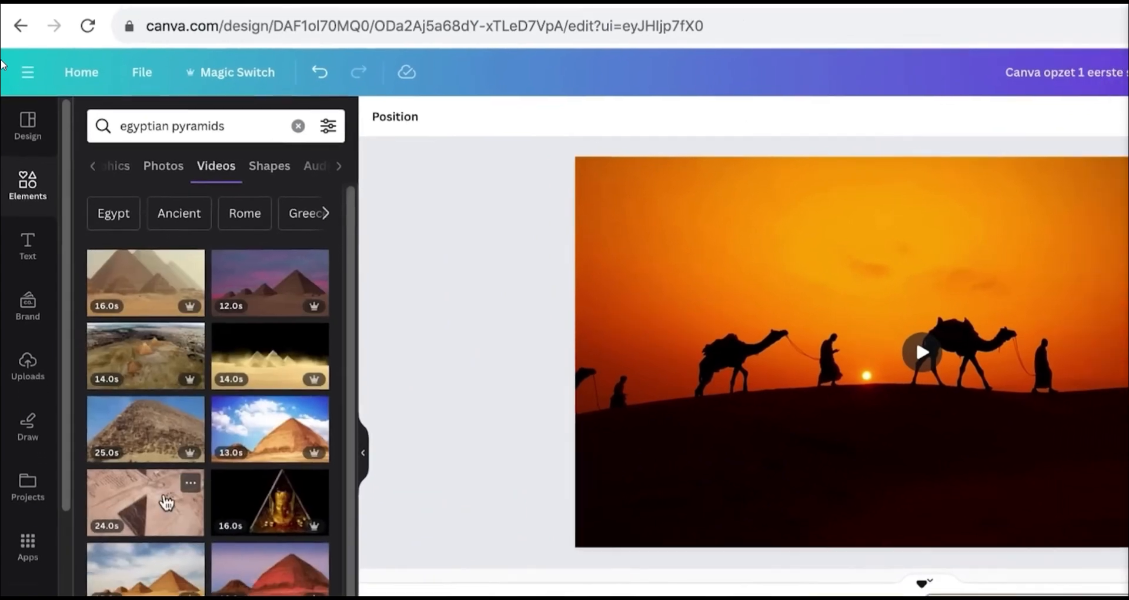
pyautogui.click(170, 523)
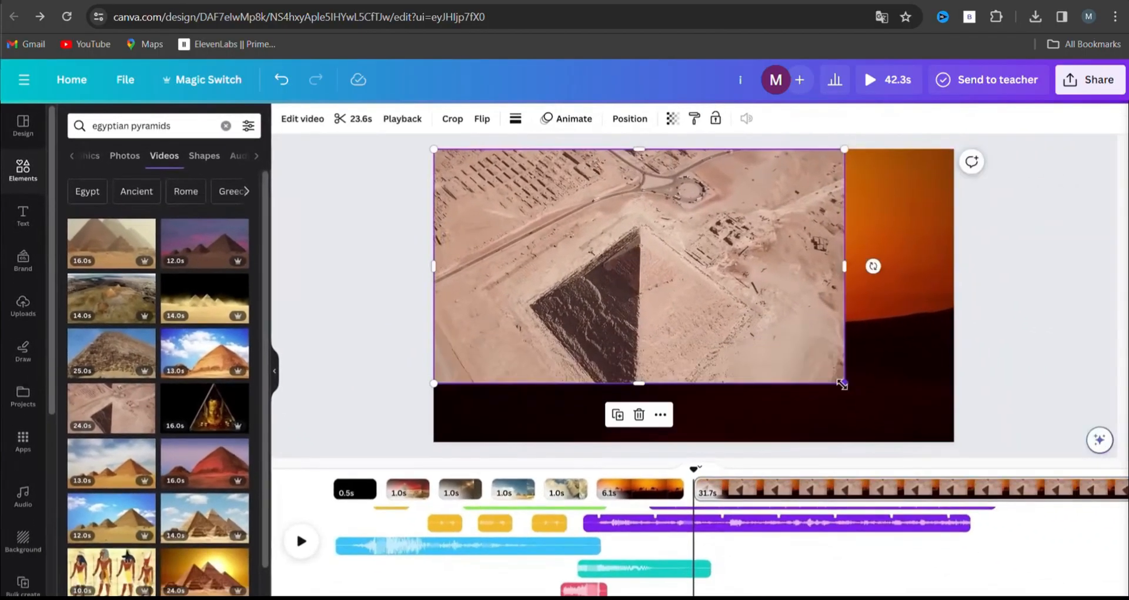
pyautogui.moveTo(844, 383); pyautogui.dragTo(949, 456)
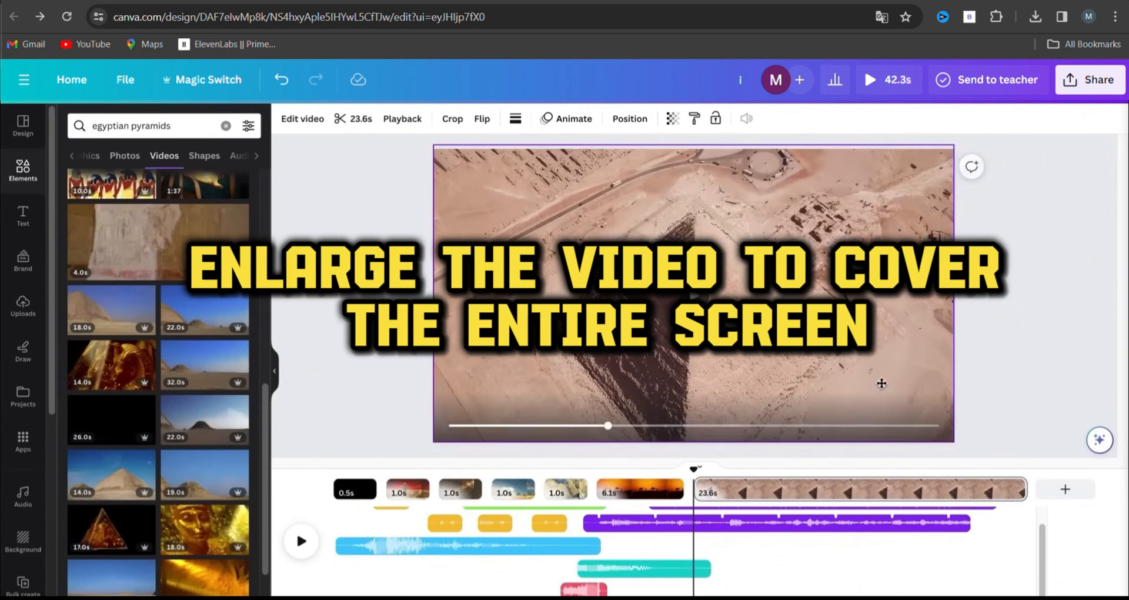
# Step: Preview the aerial pyramid page and split it so that its first part lasts 4.6 s
pyautogui.click(302, 542)
pyautogui.click(302, 542)
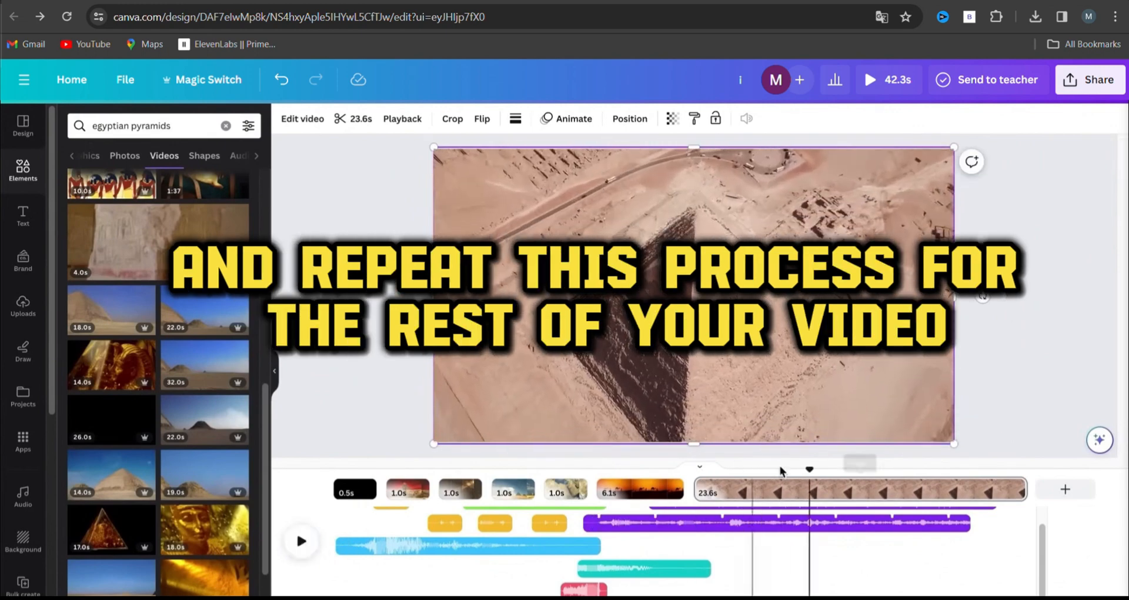
pyautogui.click(761, 474)
pyautogui.press('s')
pyautogui.tripleClick(203, 127)
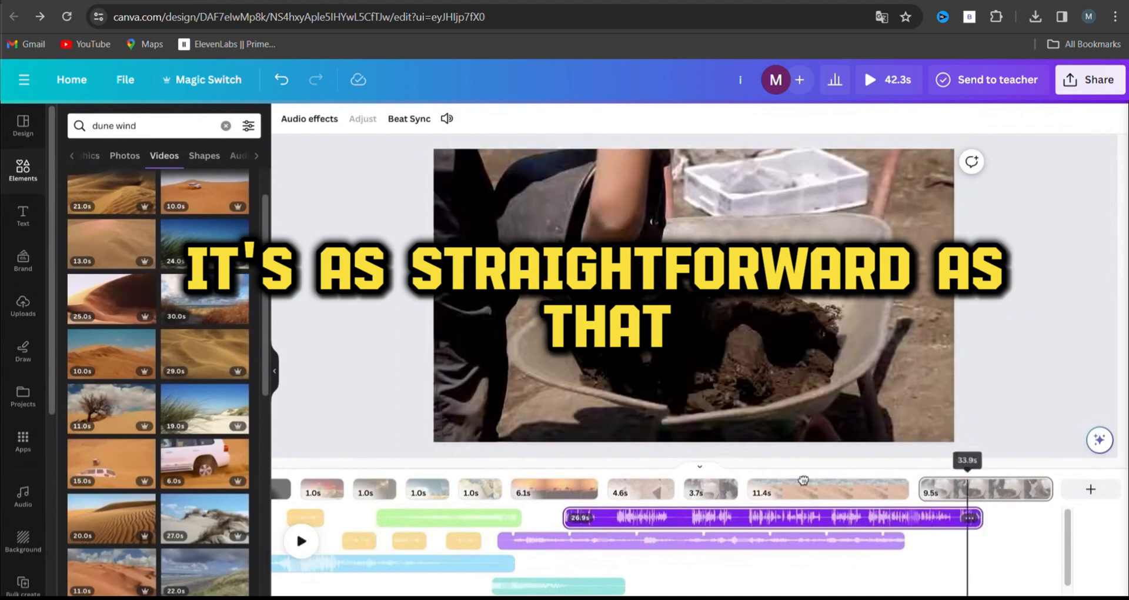
# Step: Play the video from the 3.7 s wheelbarrow page to check the assembled scenes
pyautogui.click(723, 488)
pyautogui.click(301, 541)
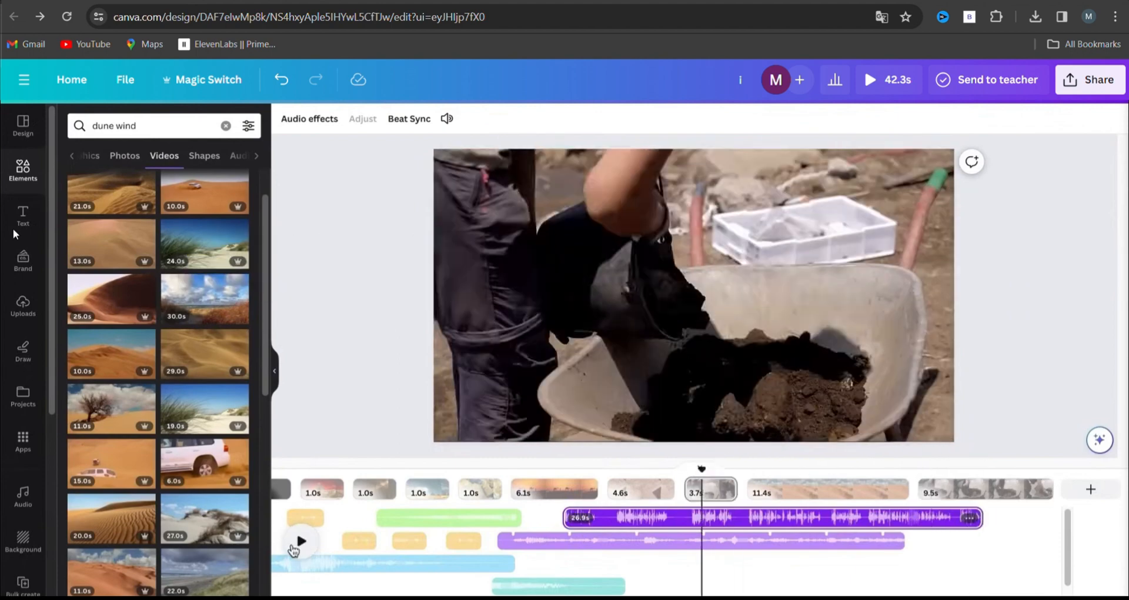
# Step: Preview the dune page following the wheelbarrow scene and split it so that its first part lasts 5.4 s
pyautogui.click(296, 548)
pyautogui.click(822, 478)
pyautogui.click(305, 546)
pyautogui.click(305, 546)
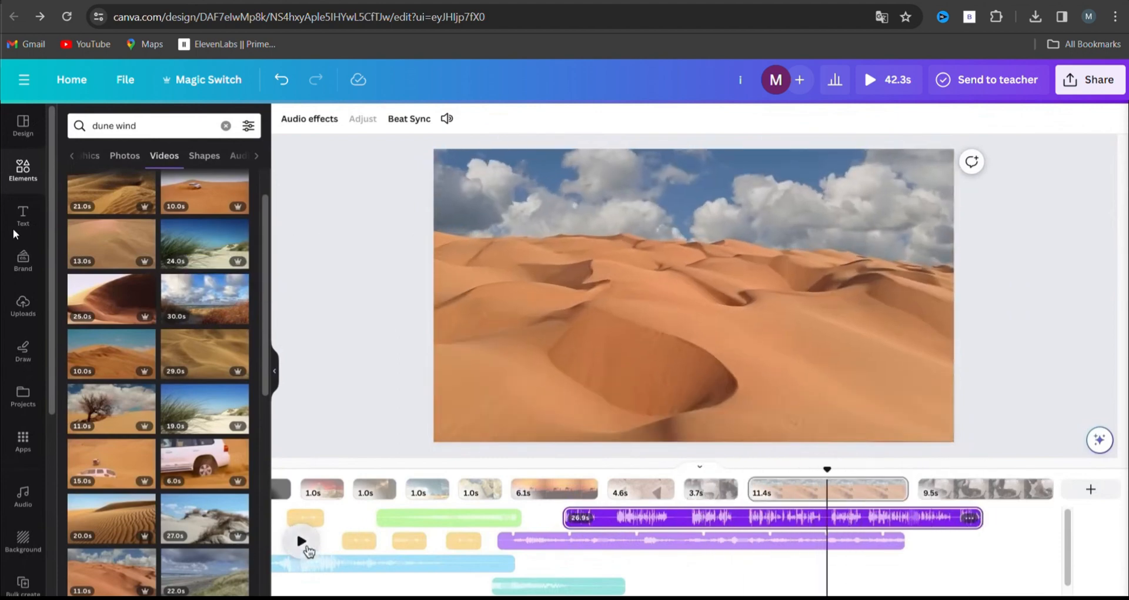
pyautogui.press('s')
pyautogui.click(876, 543)
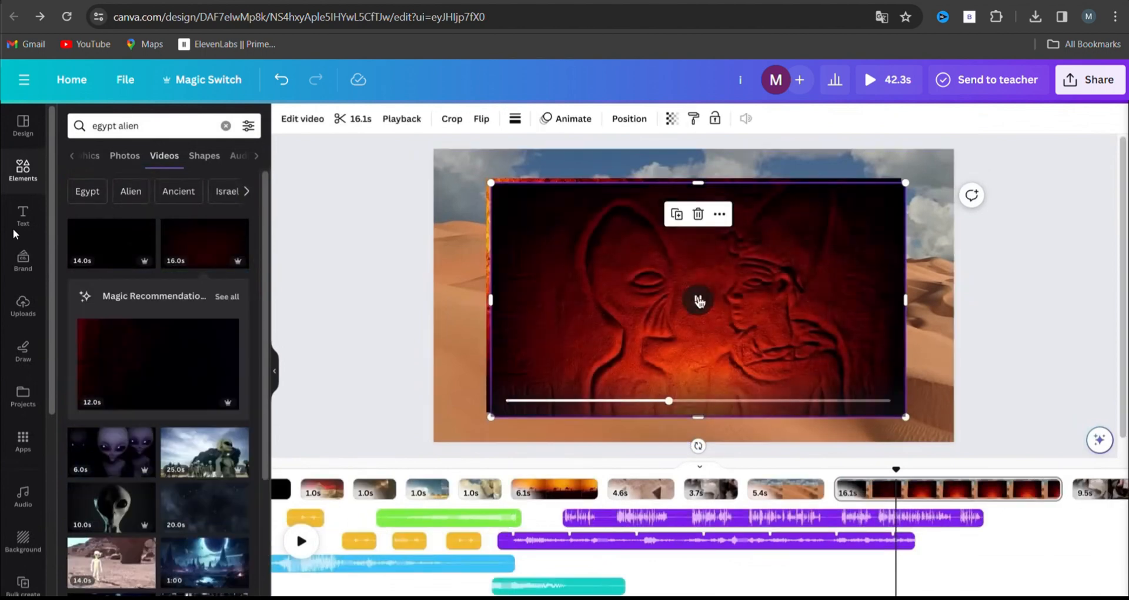
# Step: Place the 16.1 s red alien carving clip over the whole page following the dune scene
pyautogui.moveTo(699, 302); pyautogui.dragTo(748, 266)
pyautogui.moveTo(695, 357); pyautogui.dragTo(962, 174)
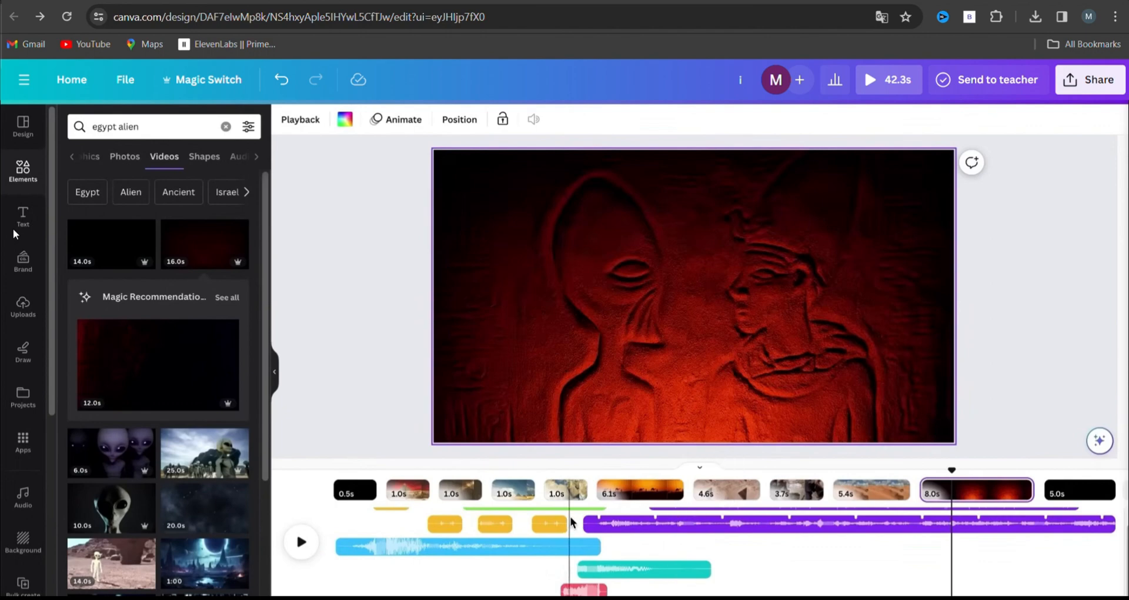
# Step: Try a Slide transition lasting 0.15 s between the Egypt map page and the camel caravan page
pyautogui.click(599, 501)
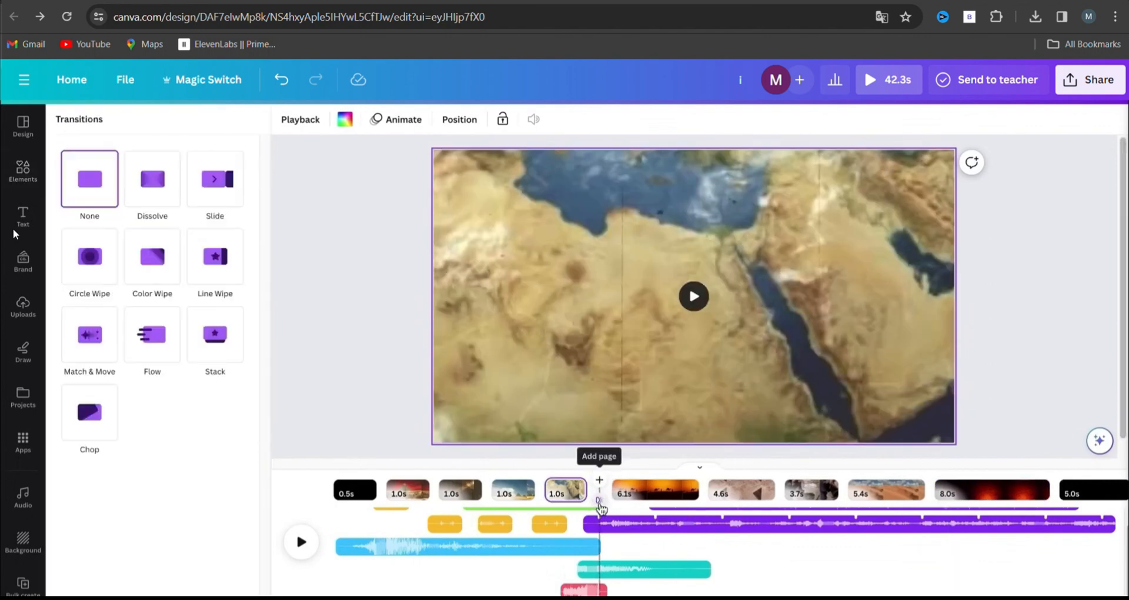
pyautogui.click(215, 180)
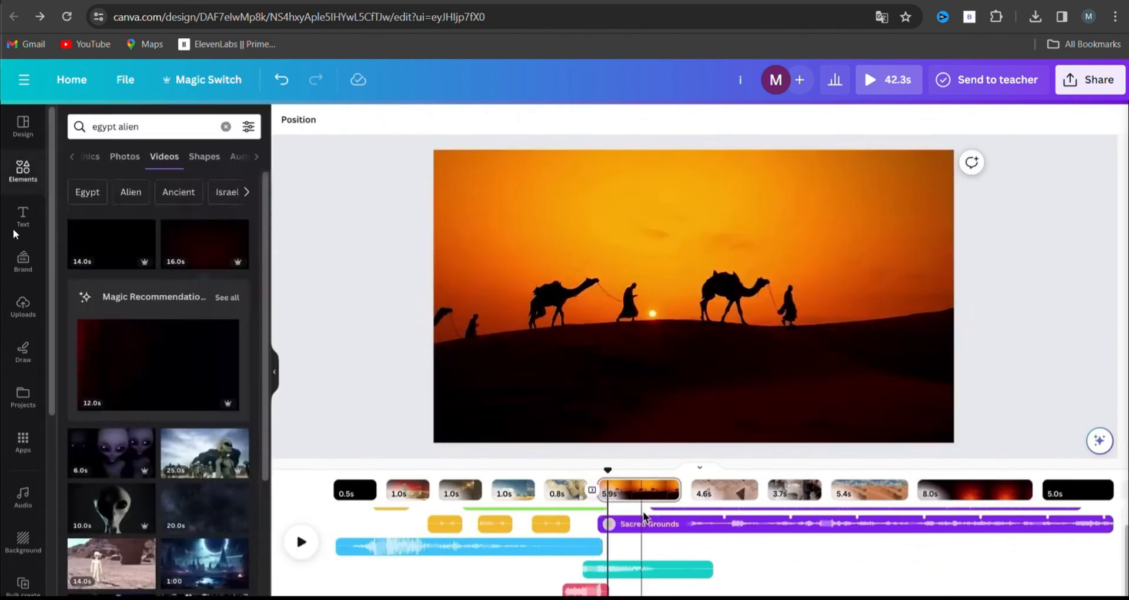
pyautogui.moveTo(150, 269); pyautogui.dragTo(113, 271)
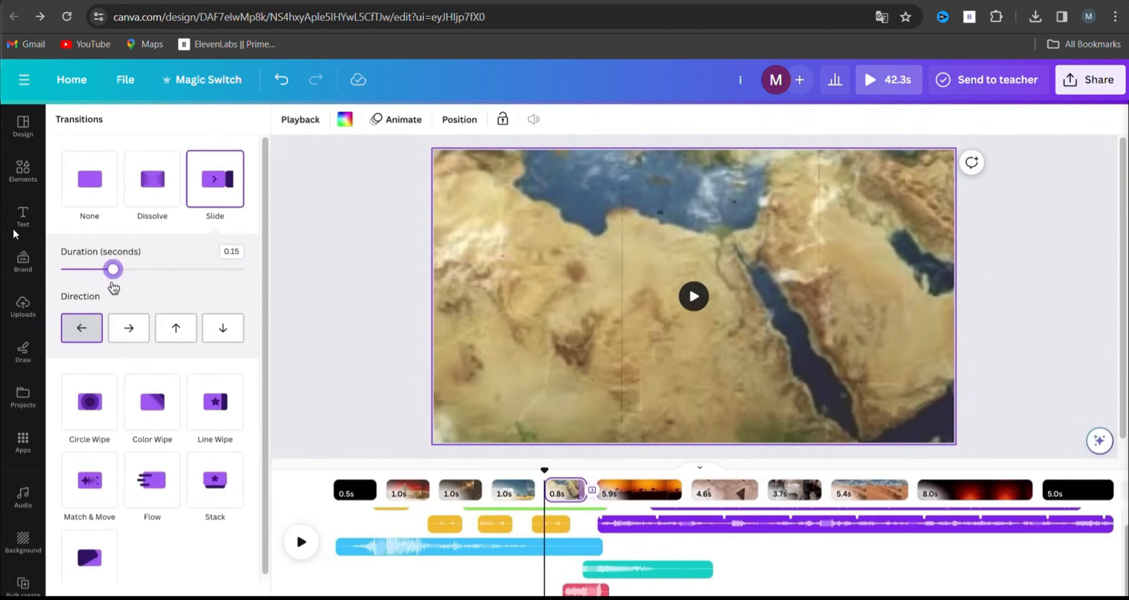
# Step: Apply a Color Wipe transition between the map and camel pages, lasting 0.3 s and running diagonally down to the left
pyautogui.click(153, 406)
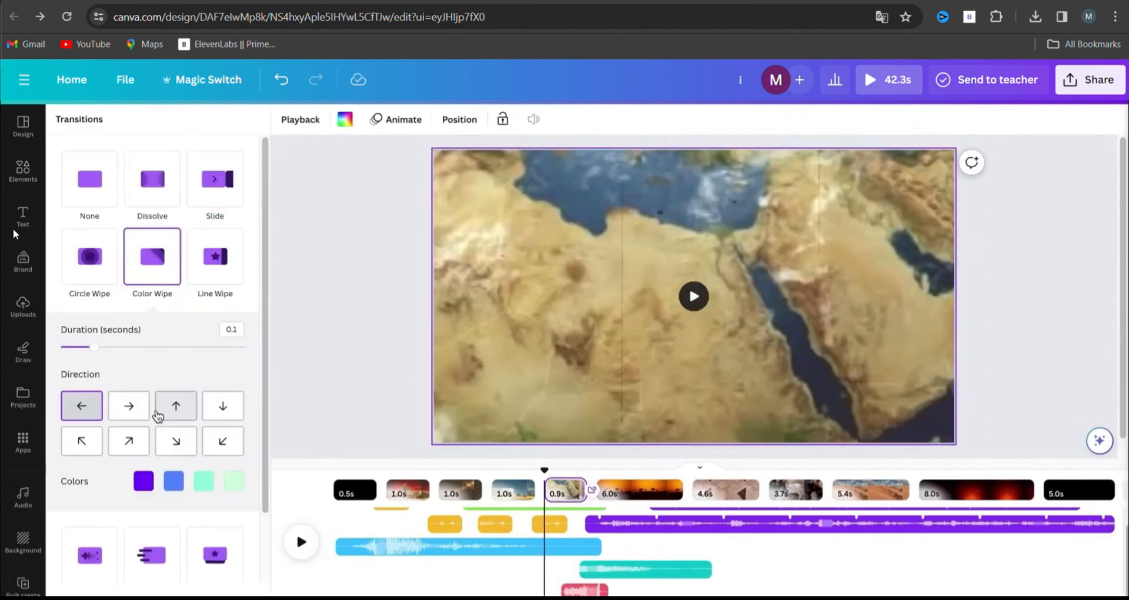
pyautogui.moveTo(94, 347); pyautogui.dragTo(166, 347)
pyautogui.click(223, 441)
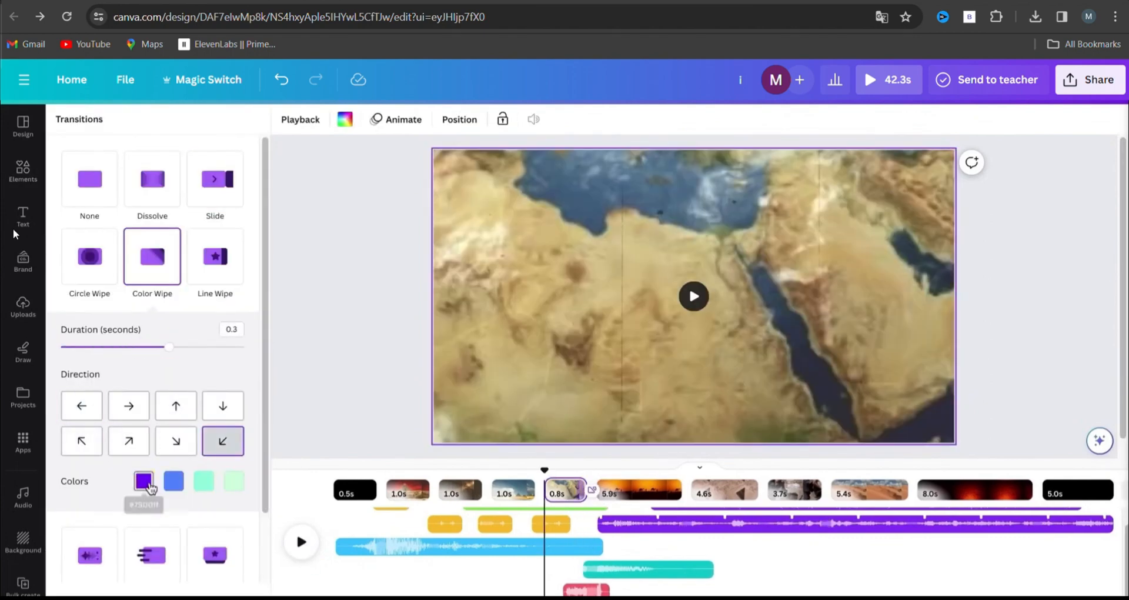
# Step: Recolor the Color Wipe transition's four colors to black and three shades of gray
pyautogui.click(143, 481)
pyautogui.click(39, 447)
pyautogui.click(174, 481)
pyautogui.click(68, 446)
pyautogui.click(99, 446)
pyautogui.scroll(-2, 111, 382)
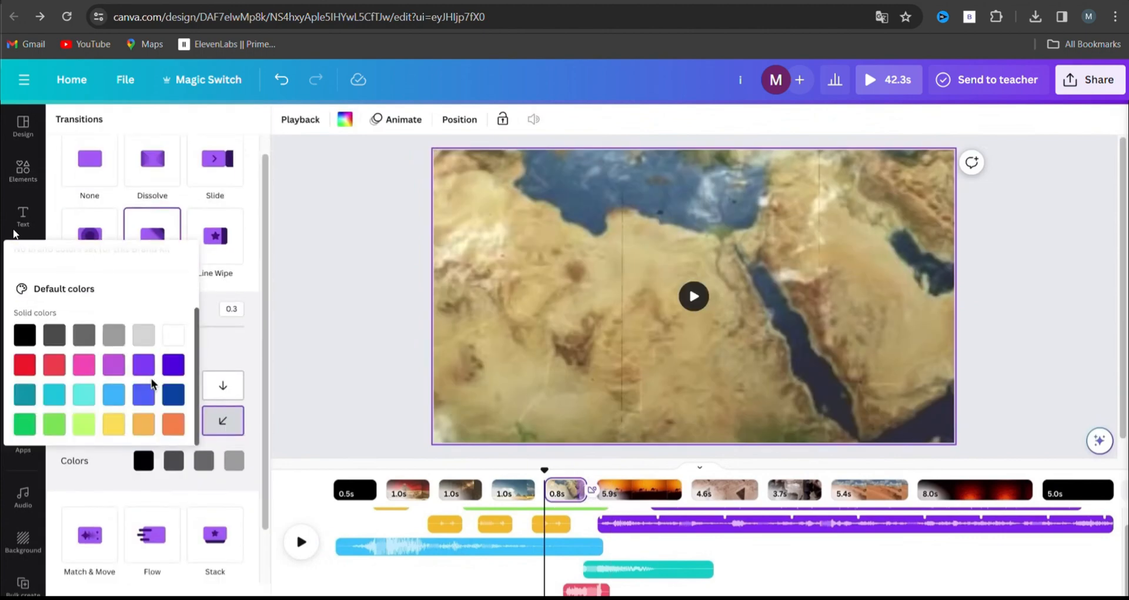
pyautogui.click(132, 424)
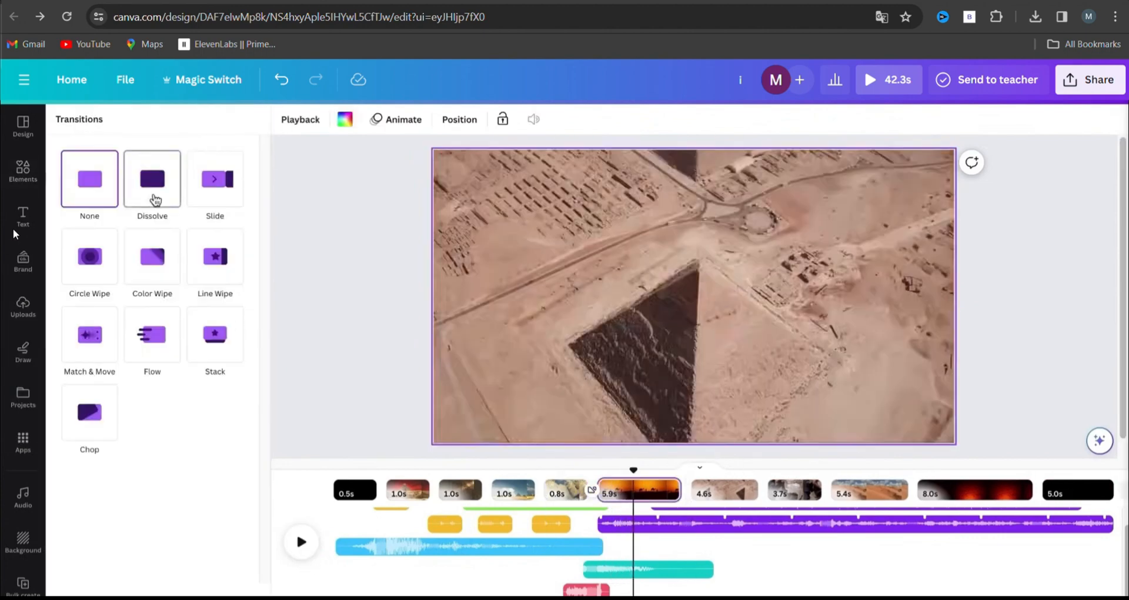
# Step: Add Dissolve transitions between the camel and aerial pyramid pages and between the dune and alien carving pages, and play the video
pyautogui.click(152, 187)
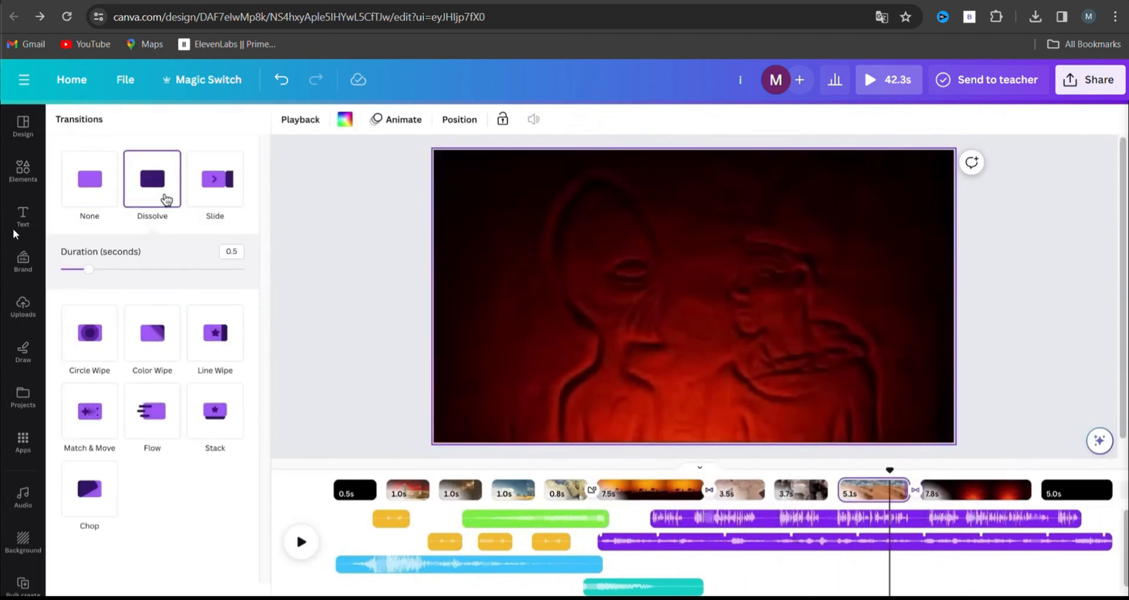
pyautogui.click(302, 542)
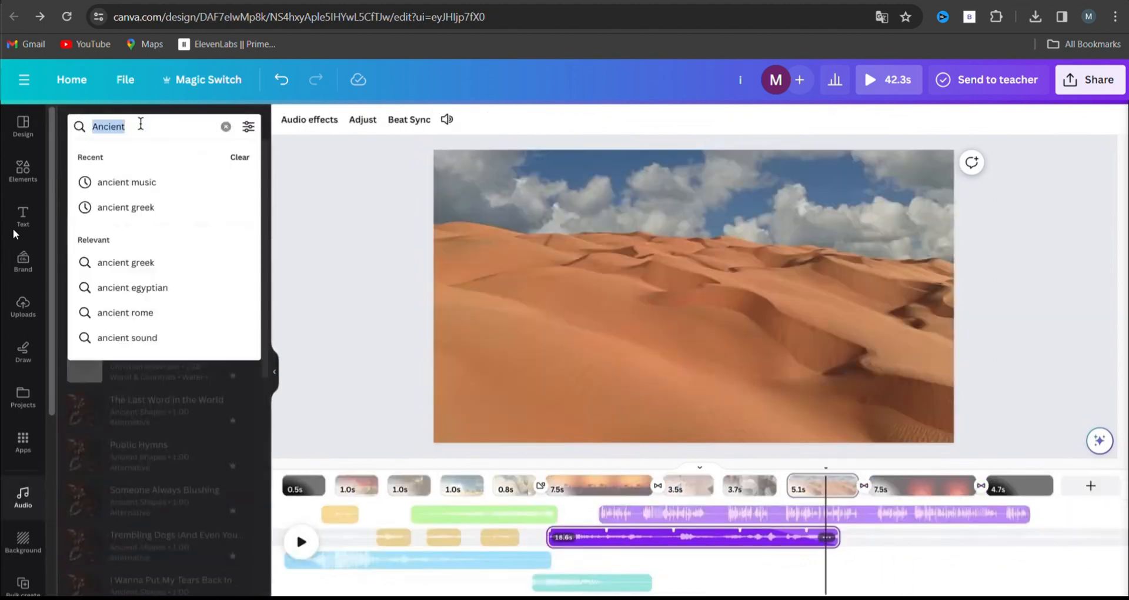
# Step: Search the audio library for suspense music
pyautogui.write('suspense')
pyautogui.press('Return')
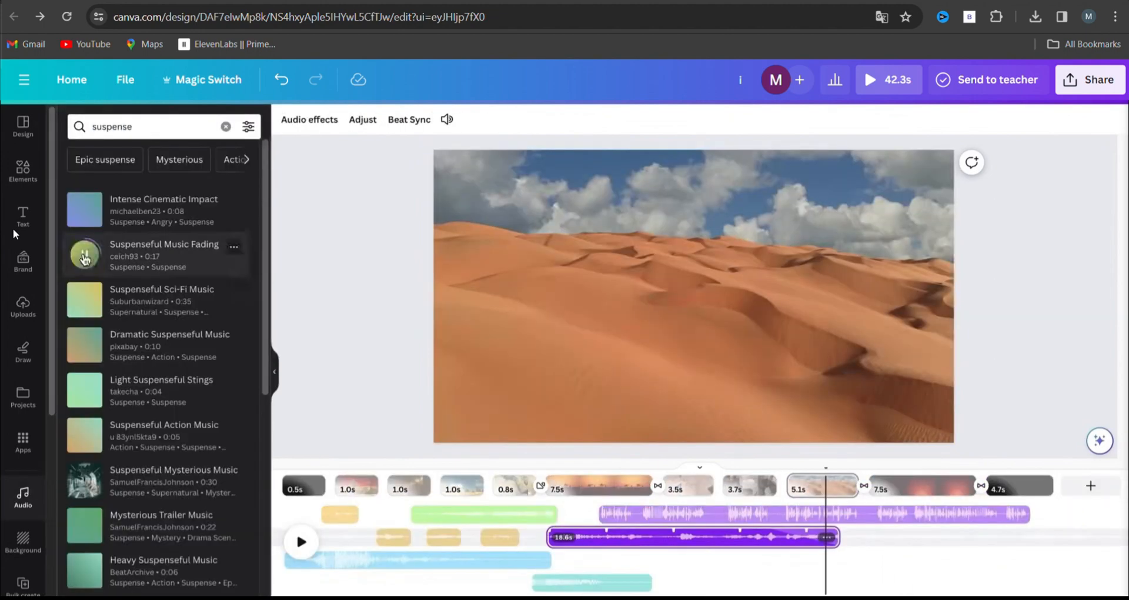